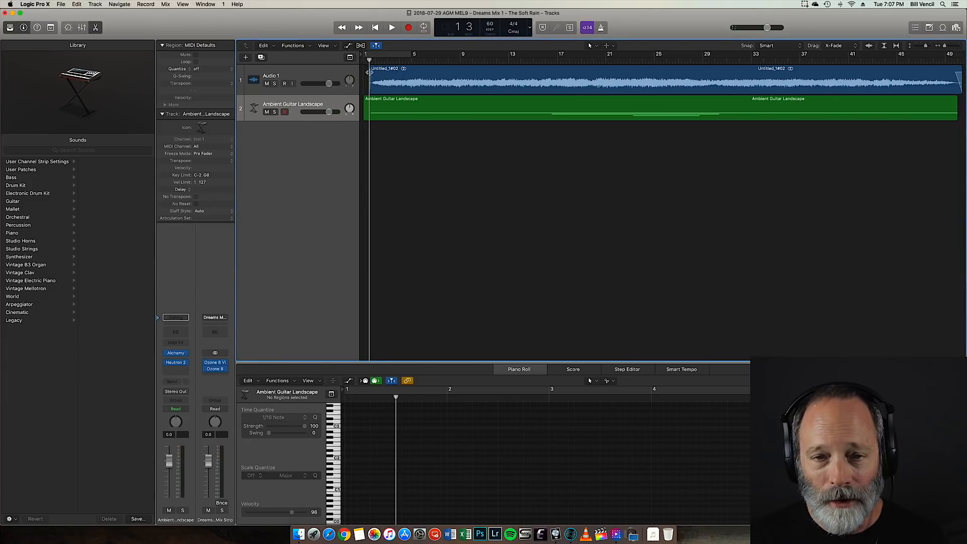
Play the opening bars of the full mix with both tracks audible, and return the playhead to the start
key(space)
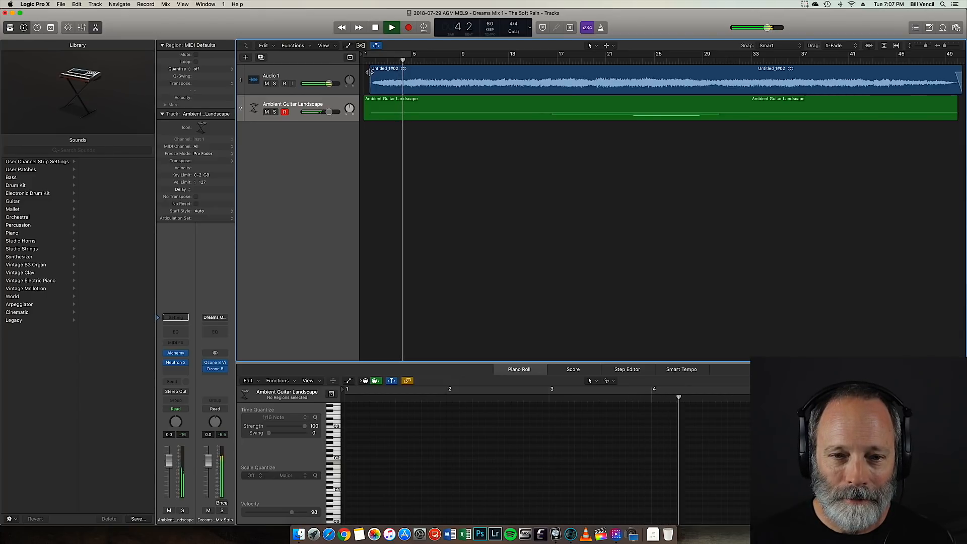
key(space)
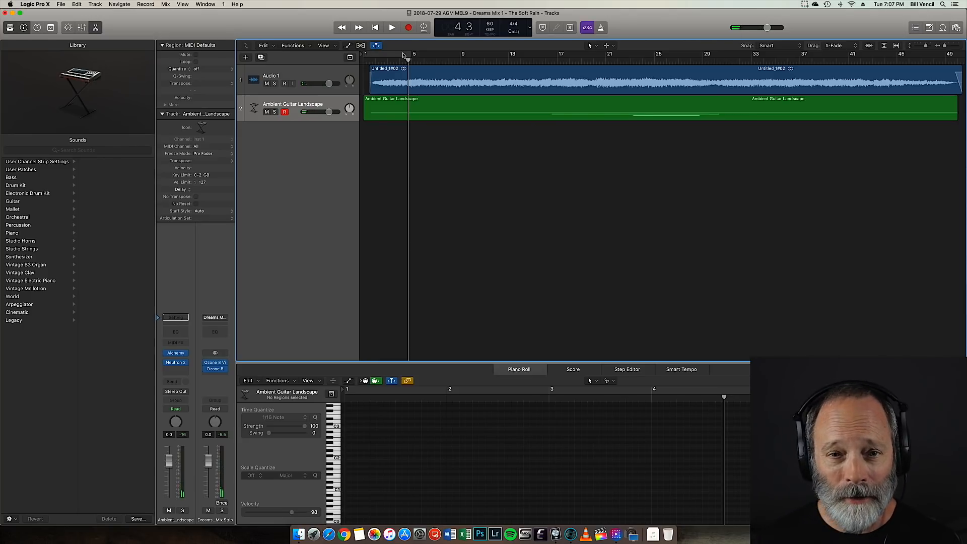
drag(408, 60, 369, 61)
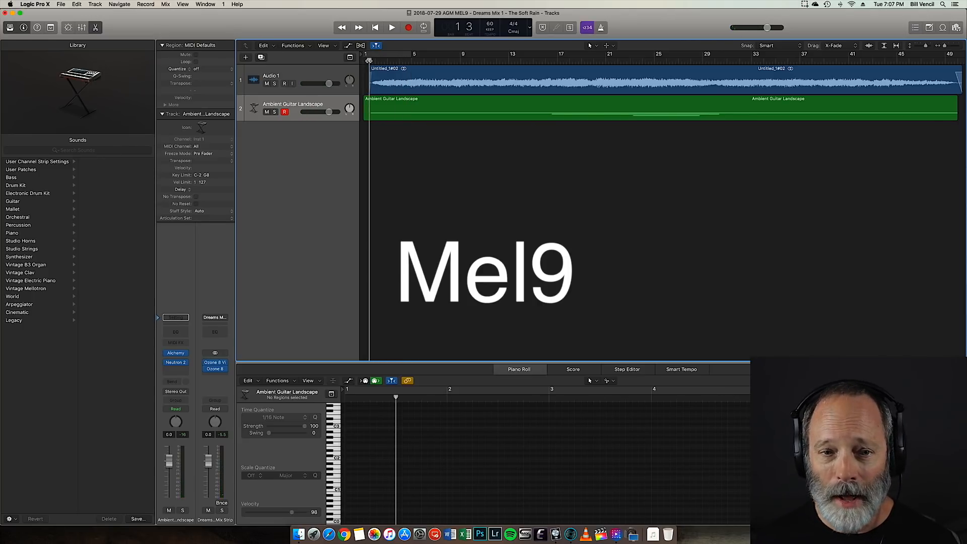
Play Audio 1 alone from the start, with the Ambient Guitar Landscape track muted and Neutron 2 bypassed on Audio 1
click(267, 112)
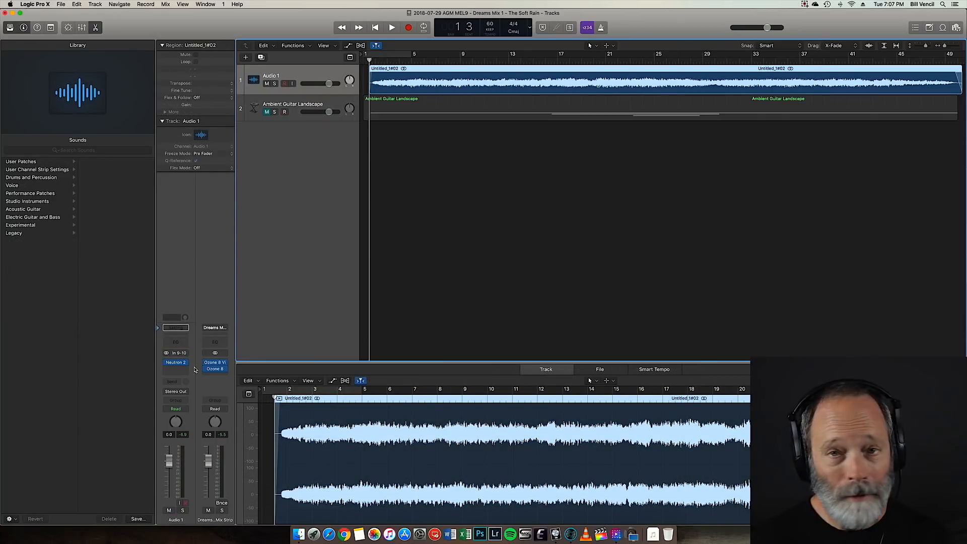
click(167, 364)
click(370, 60)
key(space)
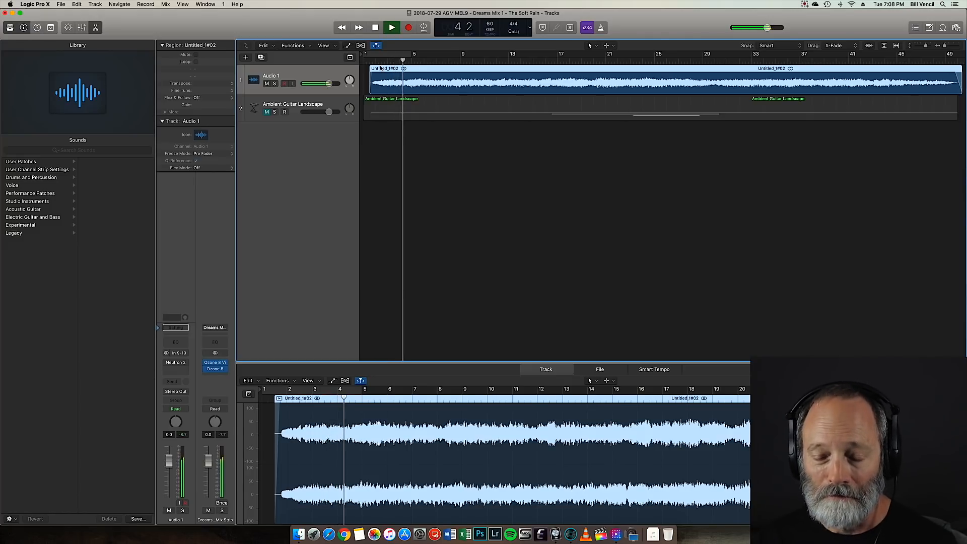
key(space)
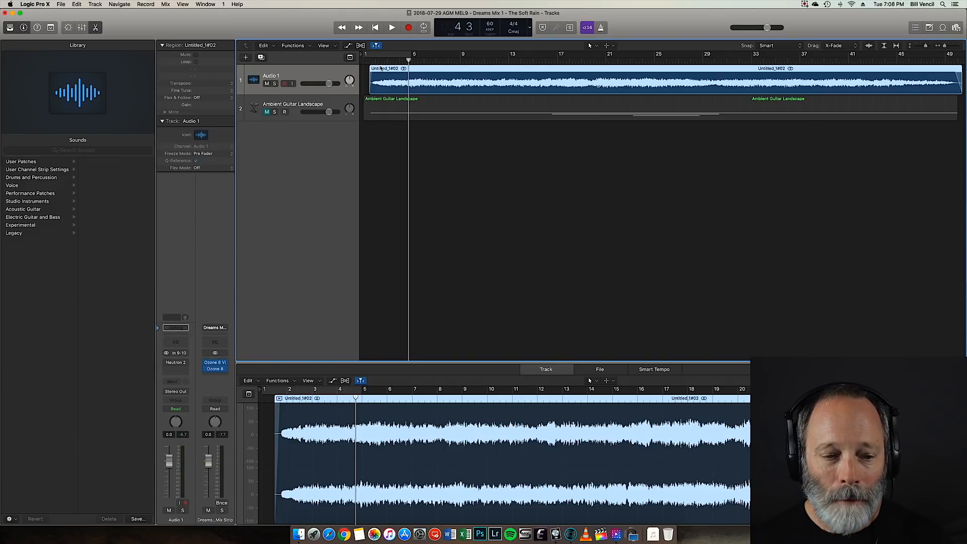
drag(409, 61, 372, 59)
Re-enable Neutron 2 on Audio 1, open its editor and place it over the middle of the workspace
mouse_move(176, 364)
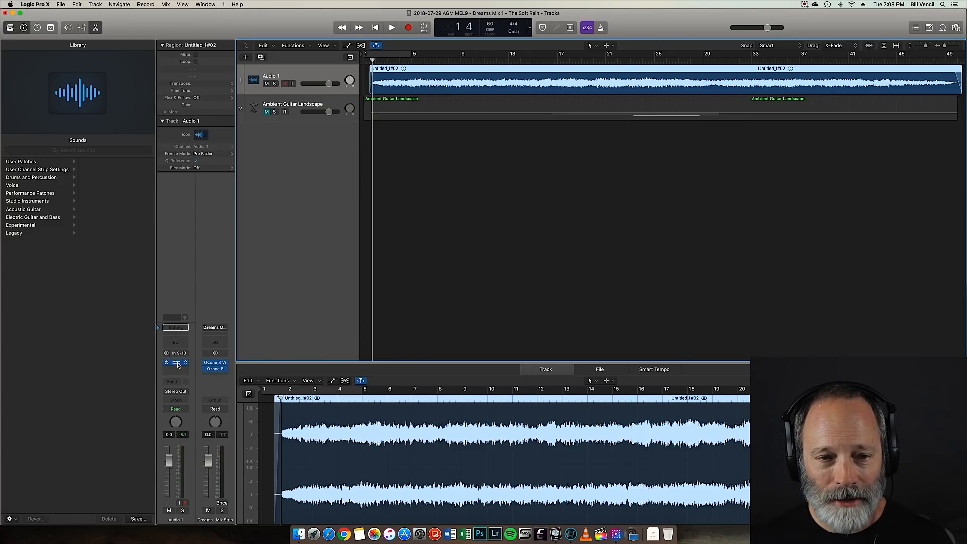
click(178, 364)
drag(151, 25, 500, 121)
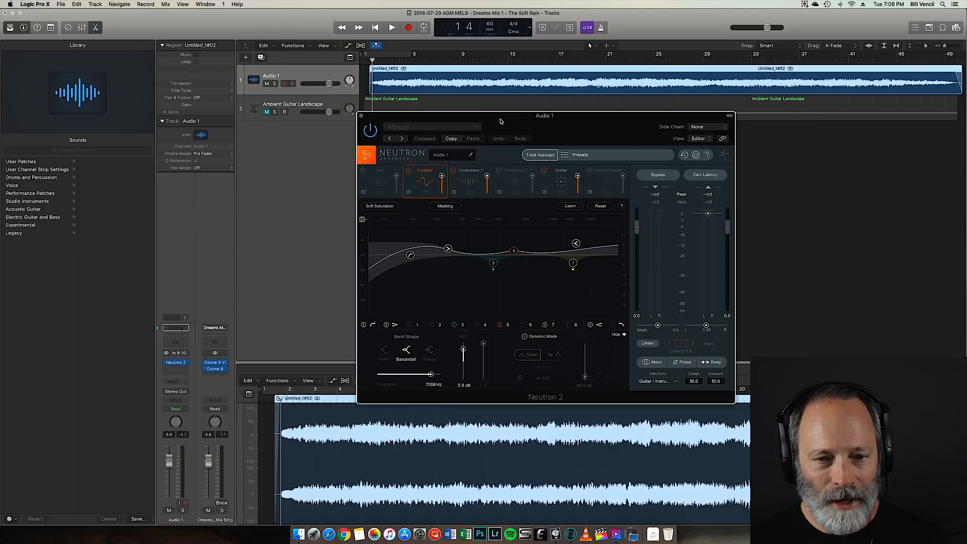
Play Audio 1 from bar 3 and audition the low frequencies in isolation in Neutron's equalizer
drag(372, 60, 391, 61)
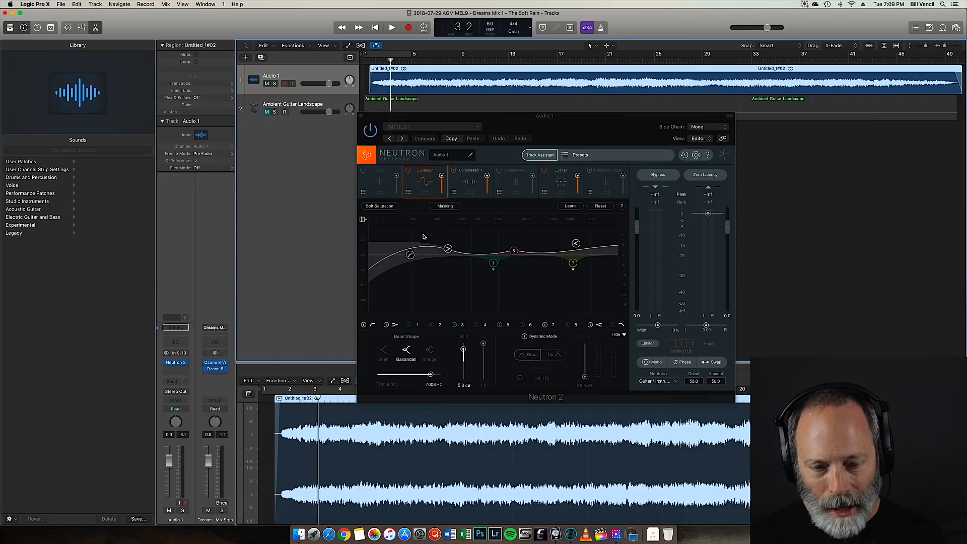
key(space)
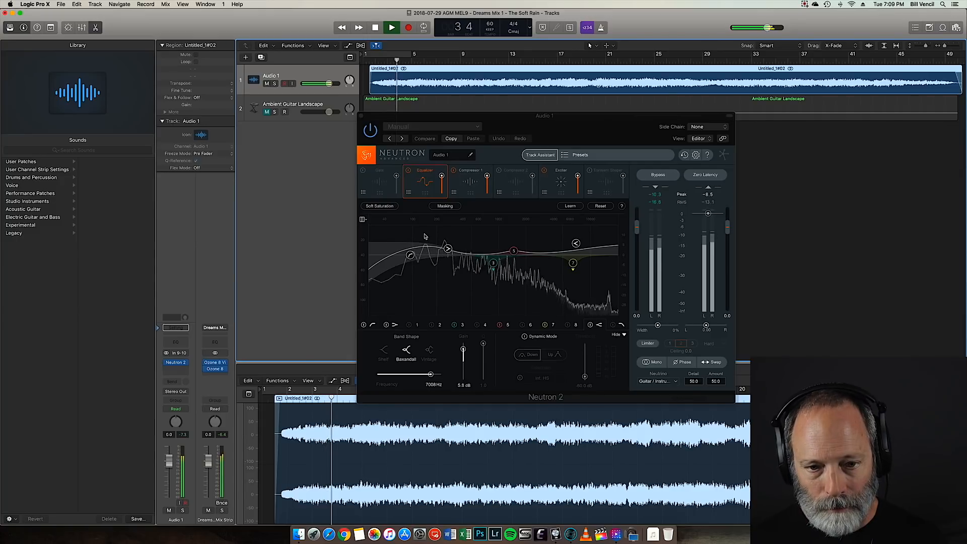
alt+click(428, 234)
mouse_move(428, 233)
mouse_down()
mouse_move(431, 273)
mouse_move(425, 227)
mouse_up()
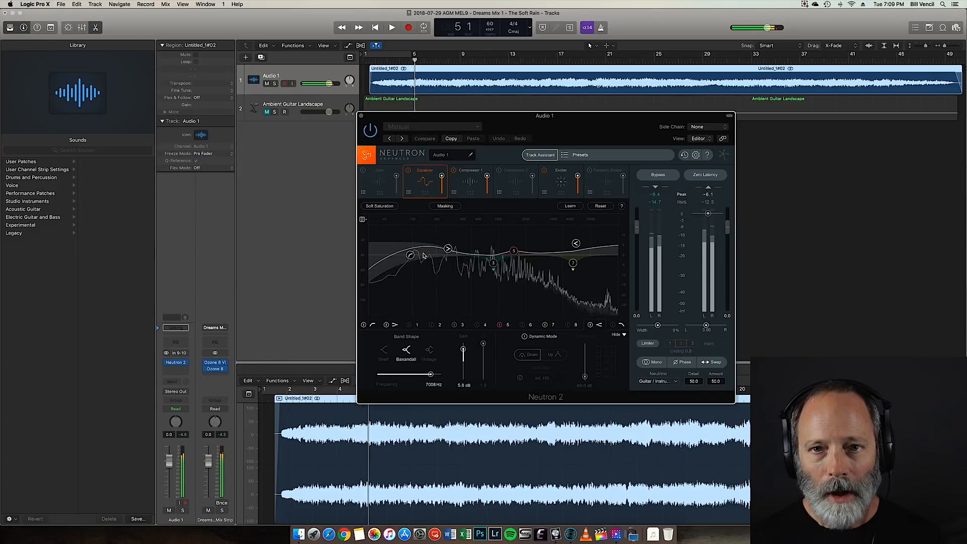
key(space)
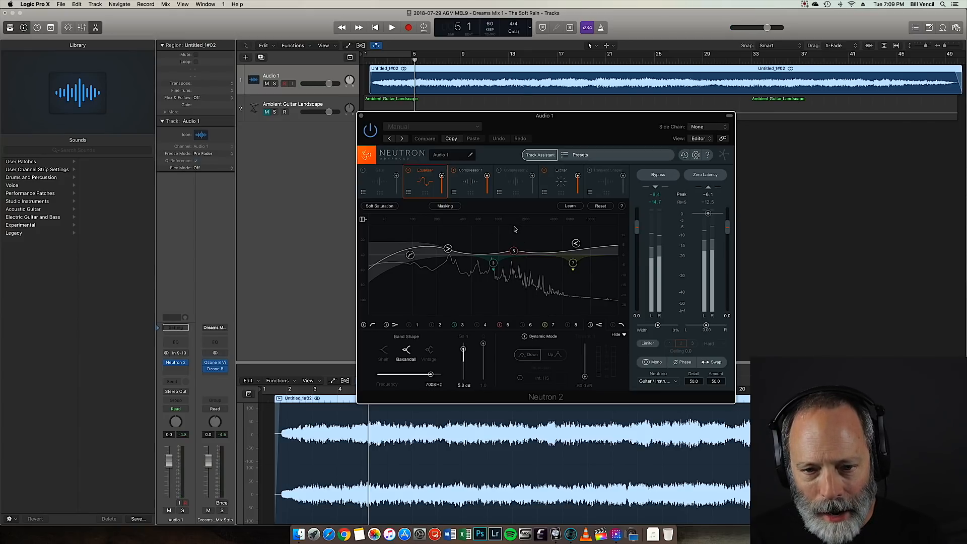
Select equalizer band 5 and audition the midrange around its frequency in isolation during playback
click(513, 250)
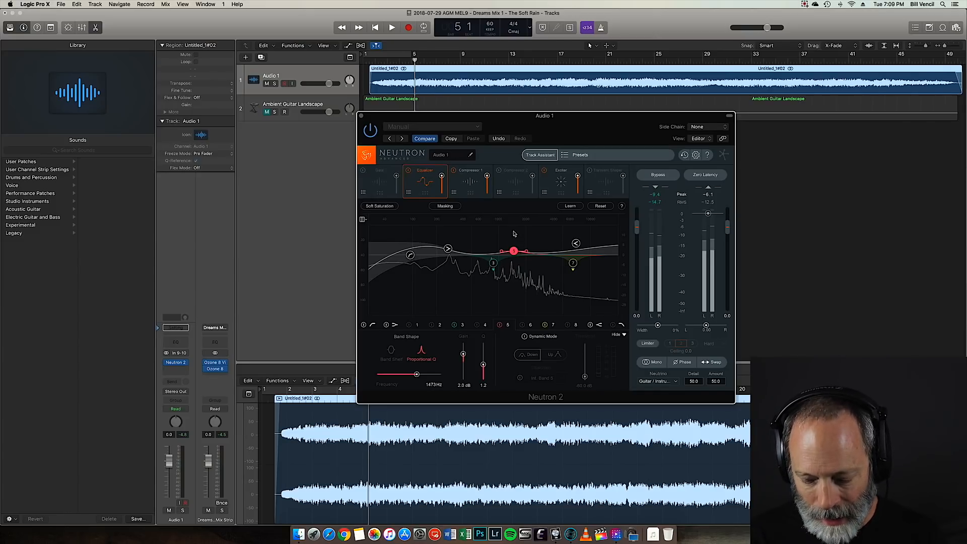
key(space)
alt+click(514, 234)
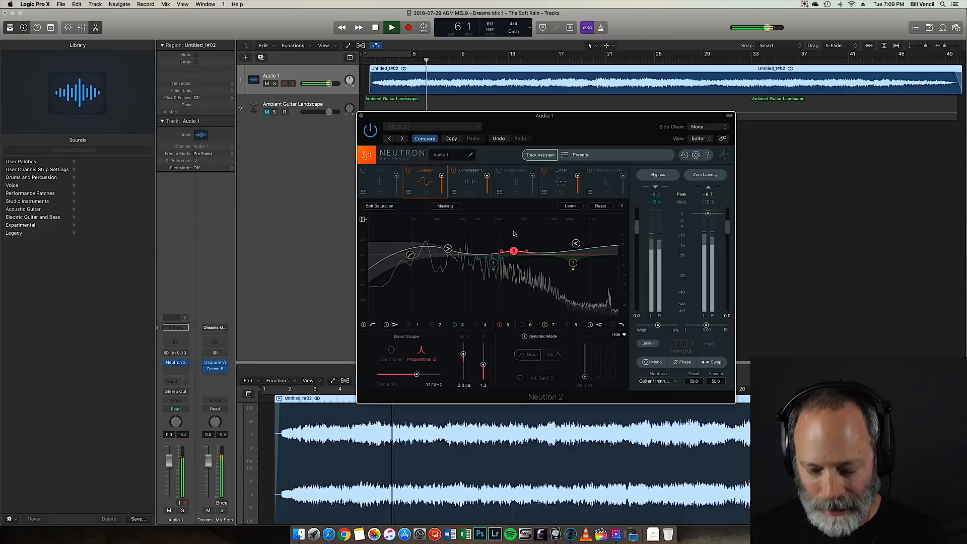
key(space)
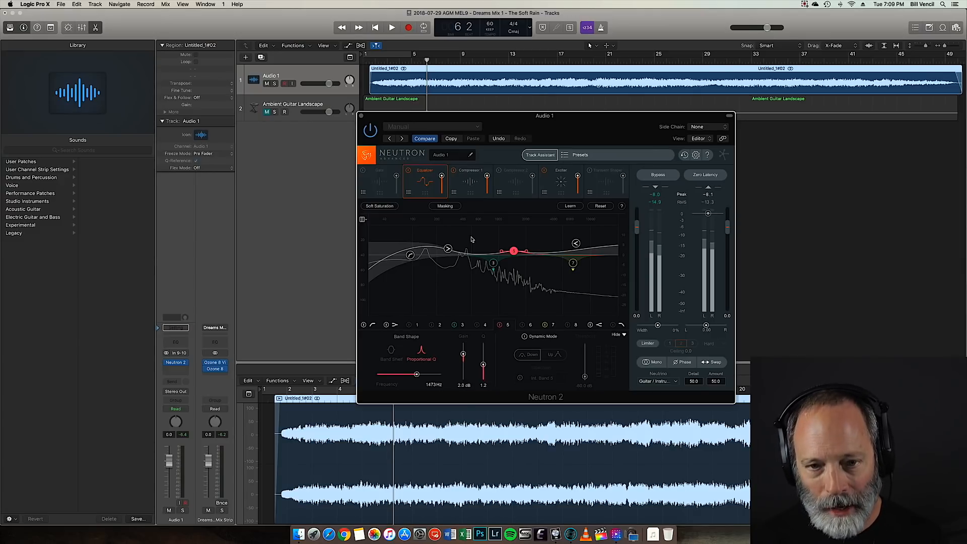
Audition the low-mid frequencies in isolation during playback, and set the equalizer's high shelf to 7.3 dB at 6623 Hz
key(space)
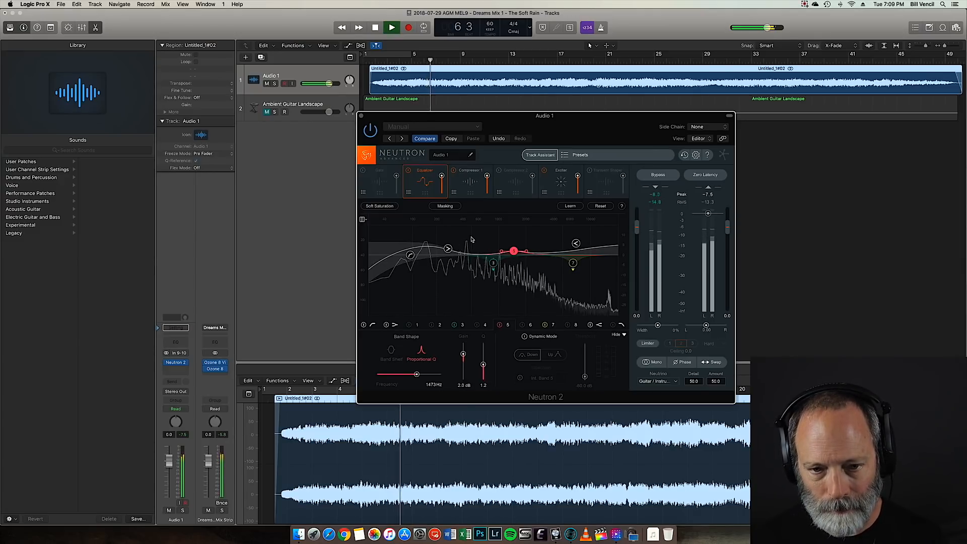
alt+click(466, 235)
mouse_move(467, 234)
mouse_down()
mouse_move(465, 280)
mouse_move(466, 217)
mouse_up()
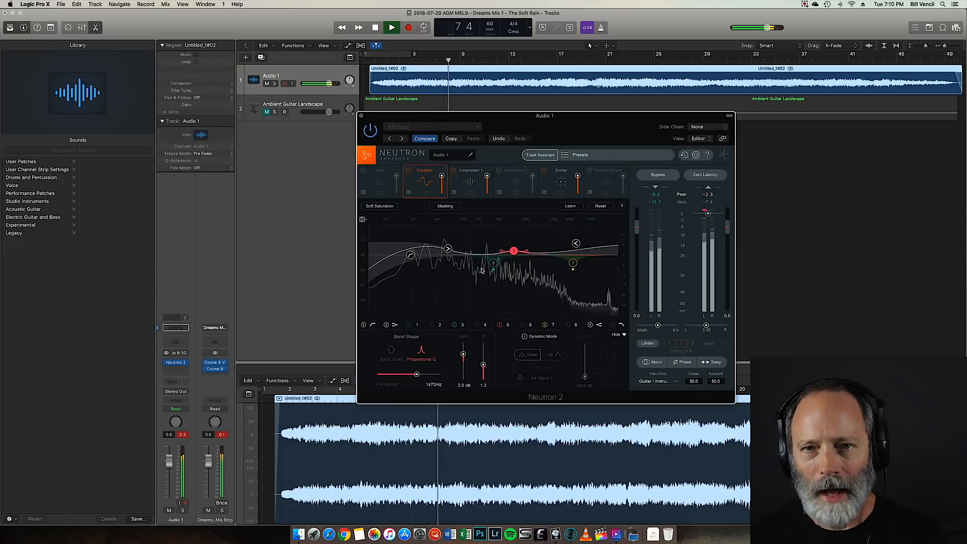
key(space)
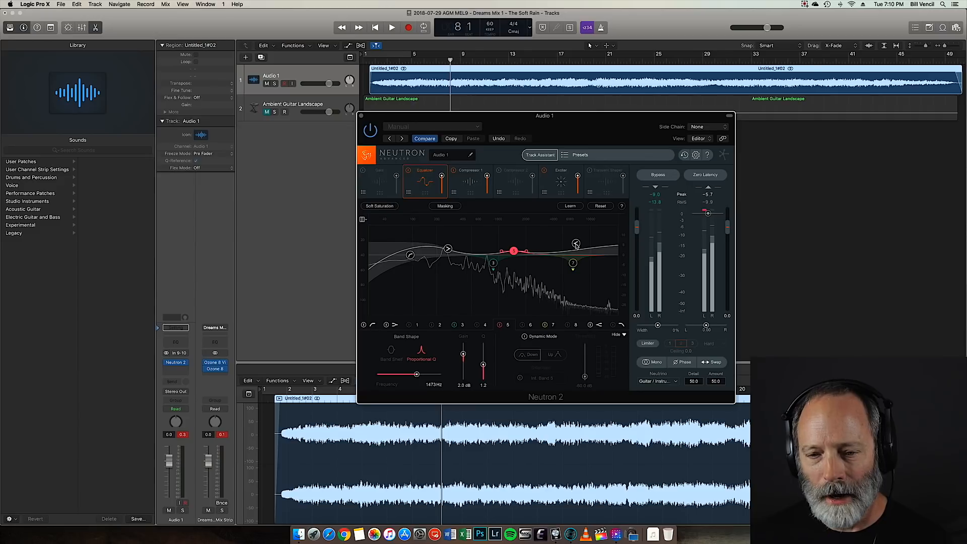
drag(577, 246, 574, 241)
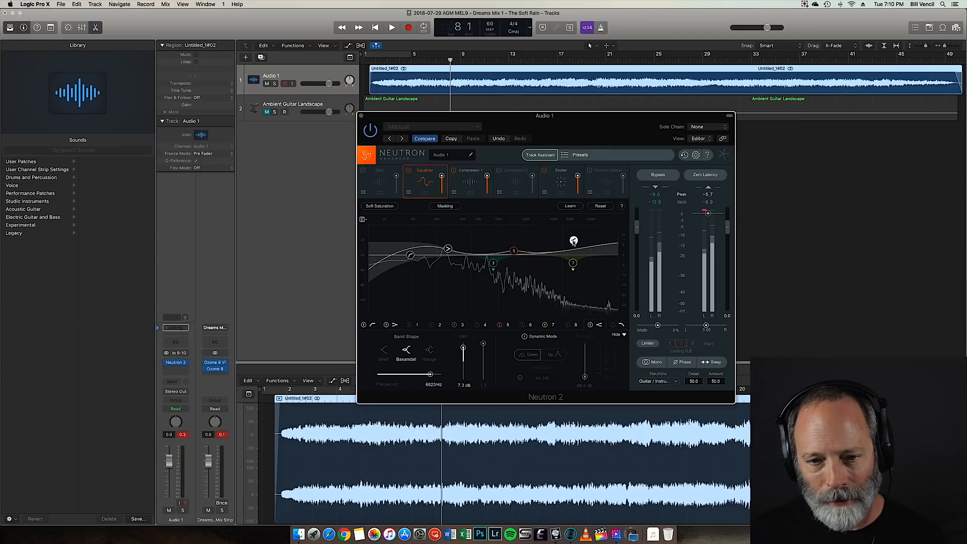
Listen to Audio 1 through Neutron's Compressor 1, comparing playback with the module disabled and enabled
click(463, 181)
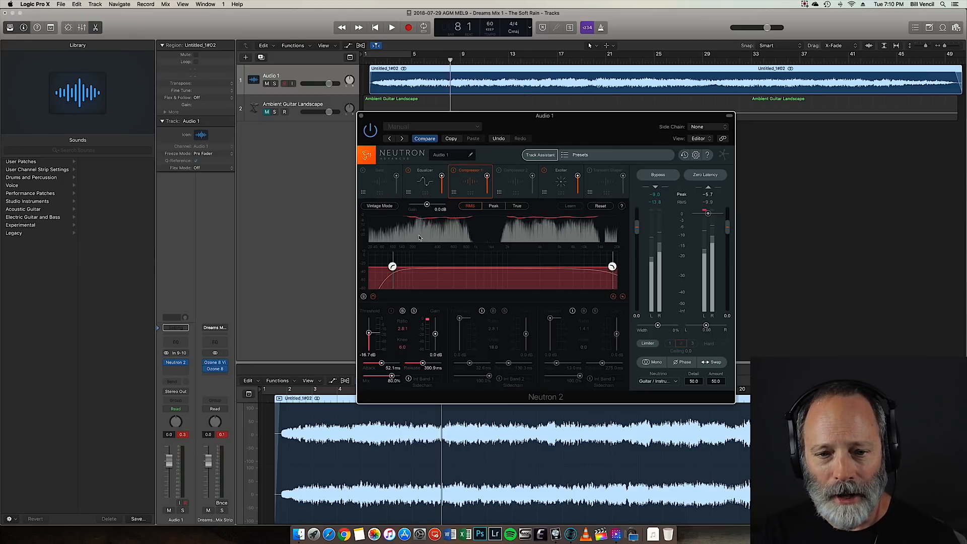
key(space)
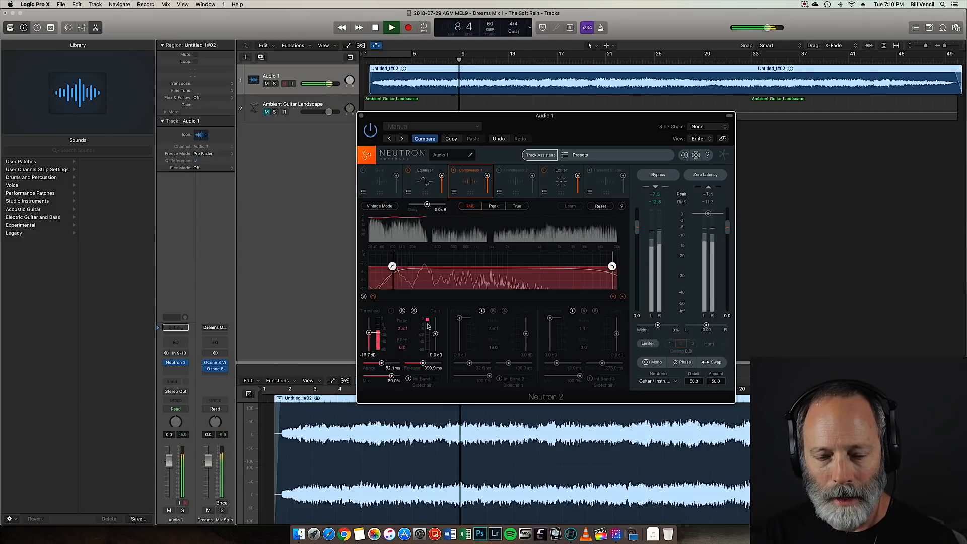
key(space)
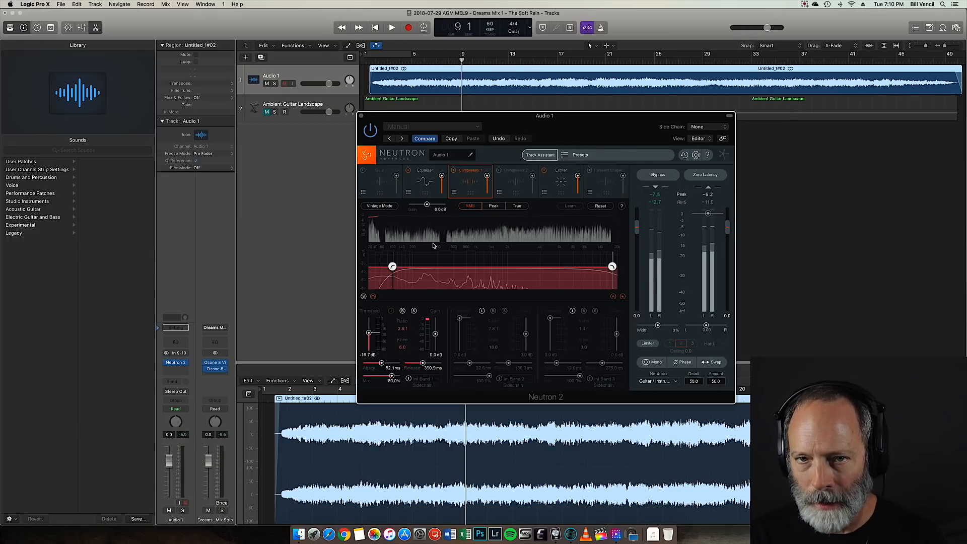
key(space)
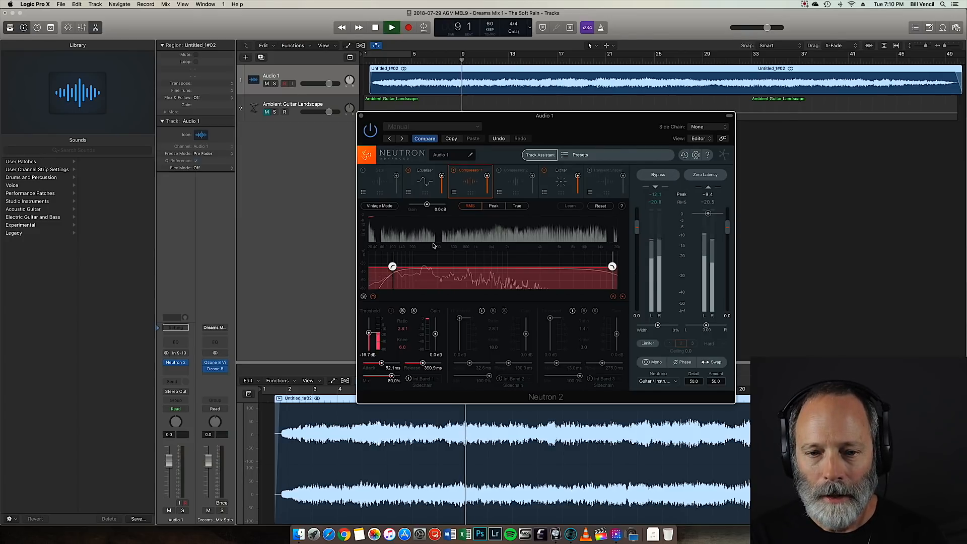
click(453, 171)
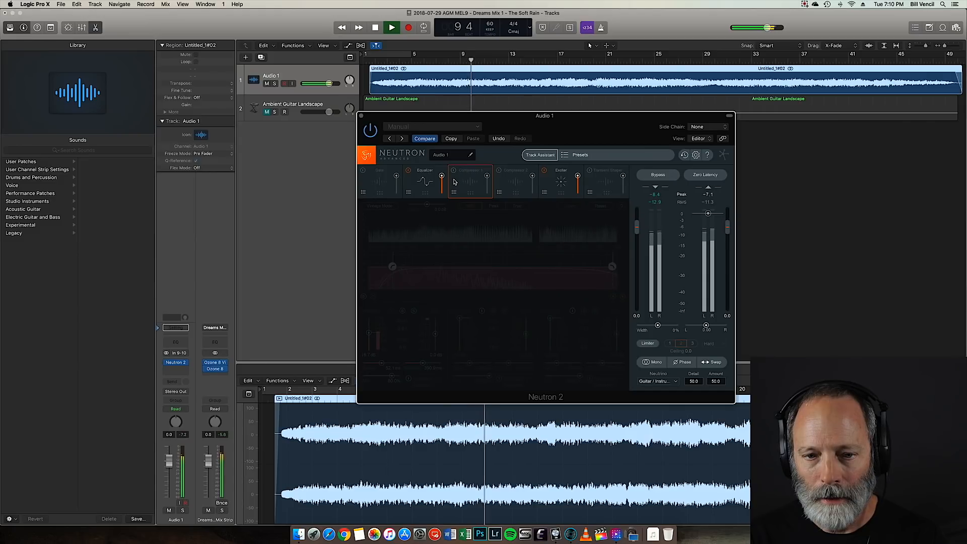
click(454, 171)
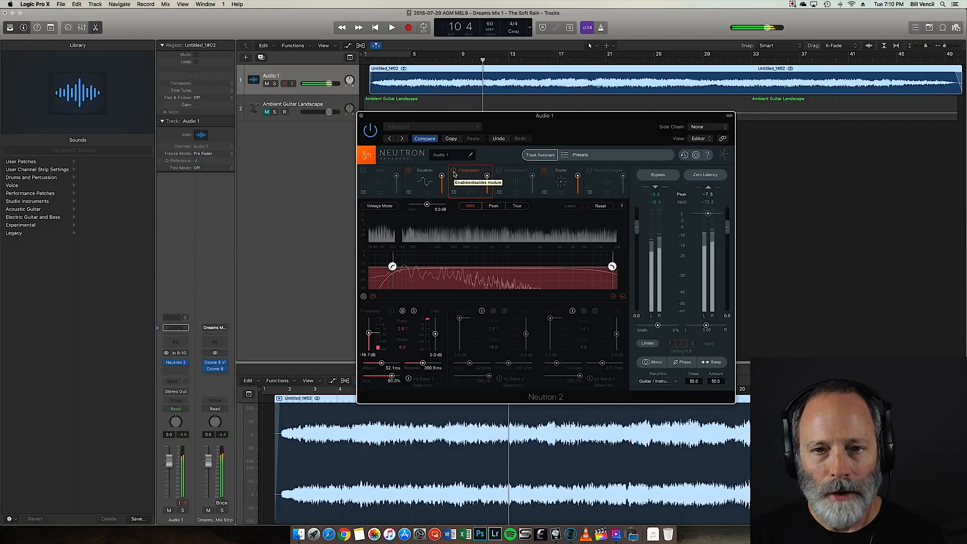
key(space)
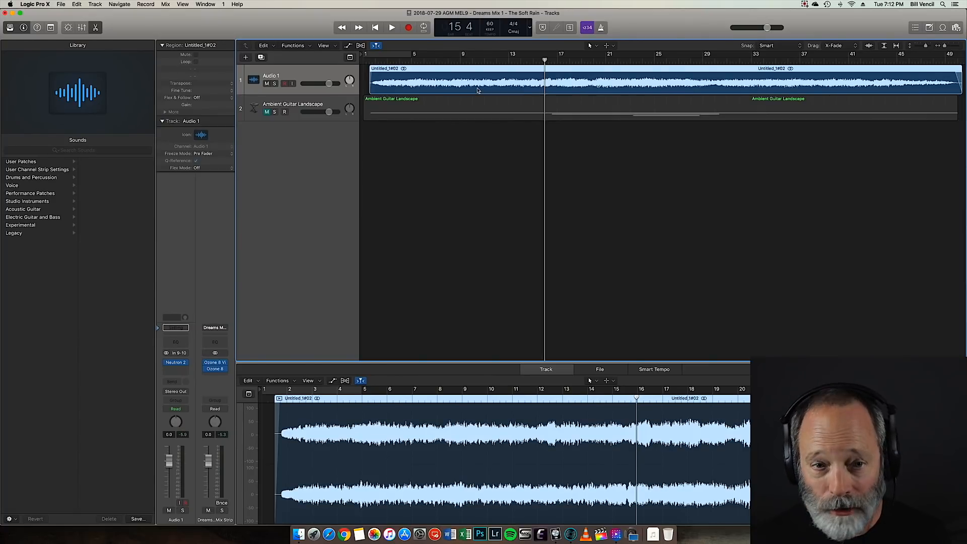
Mute Audio 1, unmute the Ambient Guitar Landscape track, and play its opening bars from the start
click(267, 84)
click(266, 111)
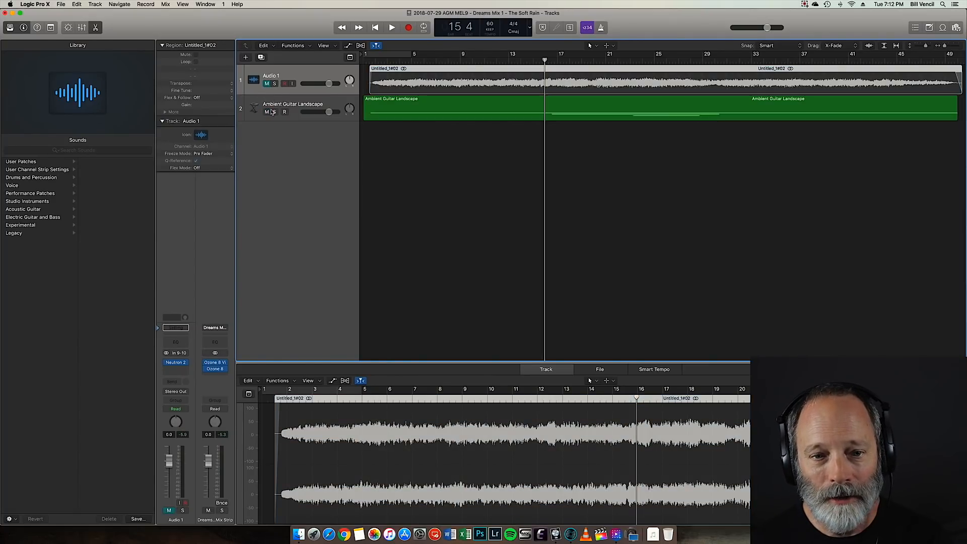
drag(544, 60, 369, 60)
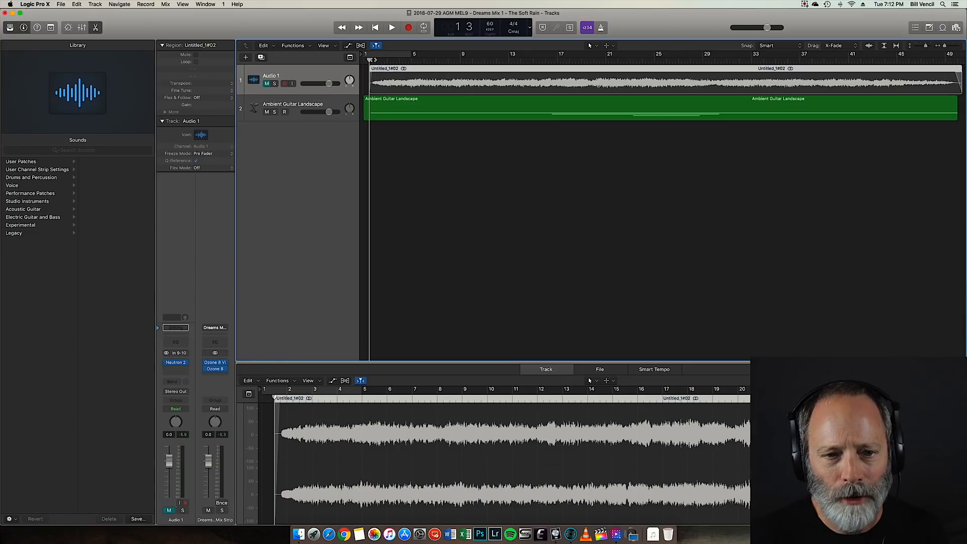
key(space)
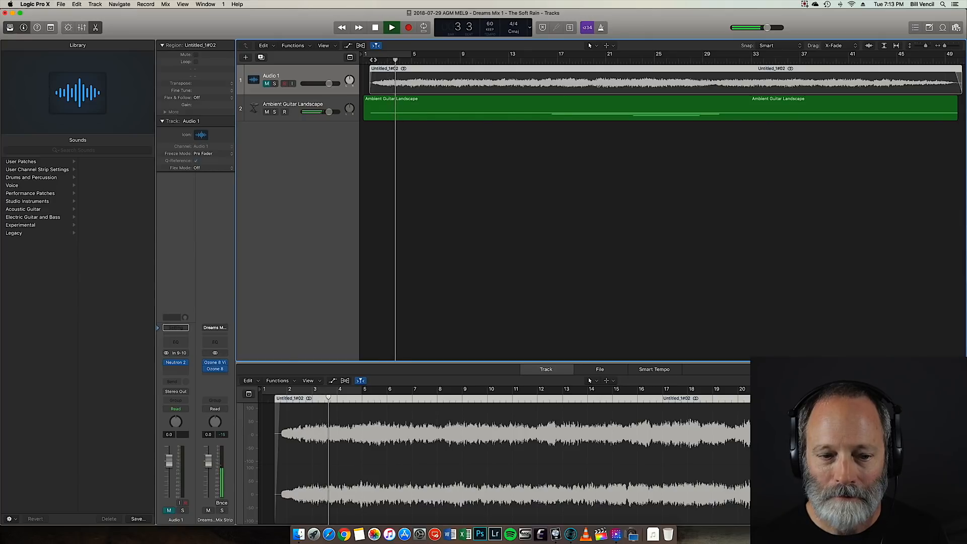
key(space)
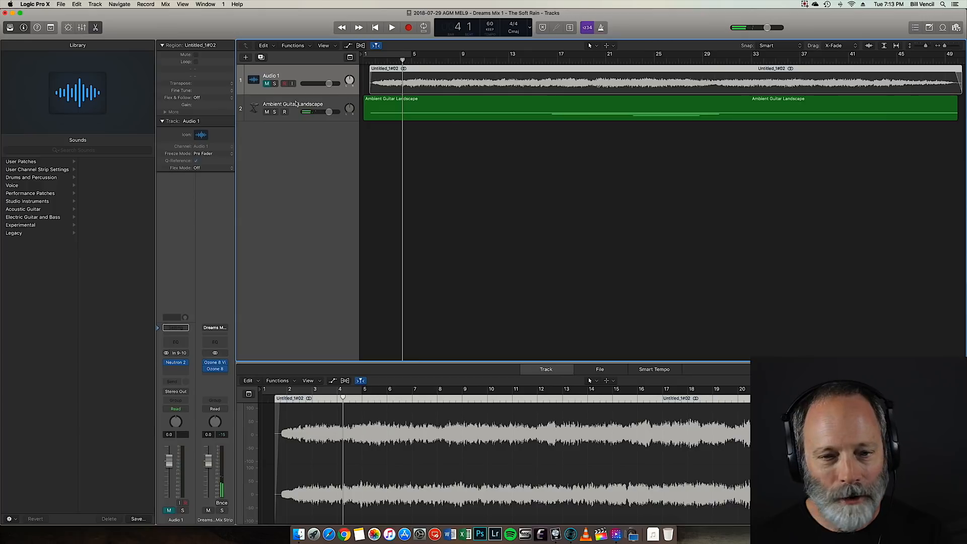
Select the Ambient Guitar Landscape track, open its Alchemy instrument to review the preset, and close it again
click(297, 104)
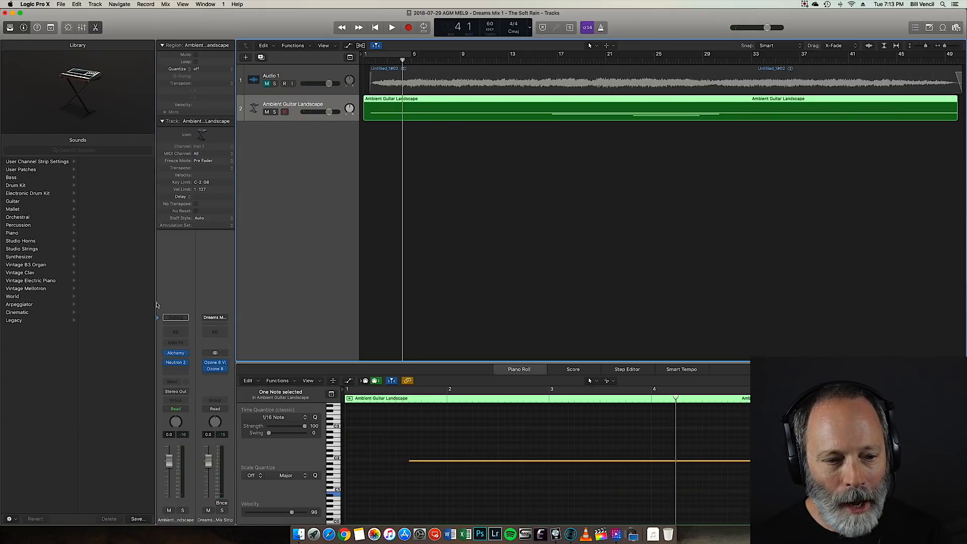
mouse_move(175, 355)
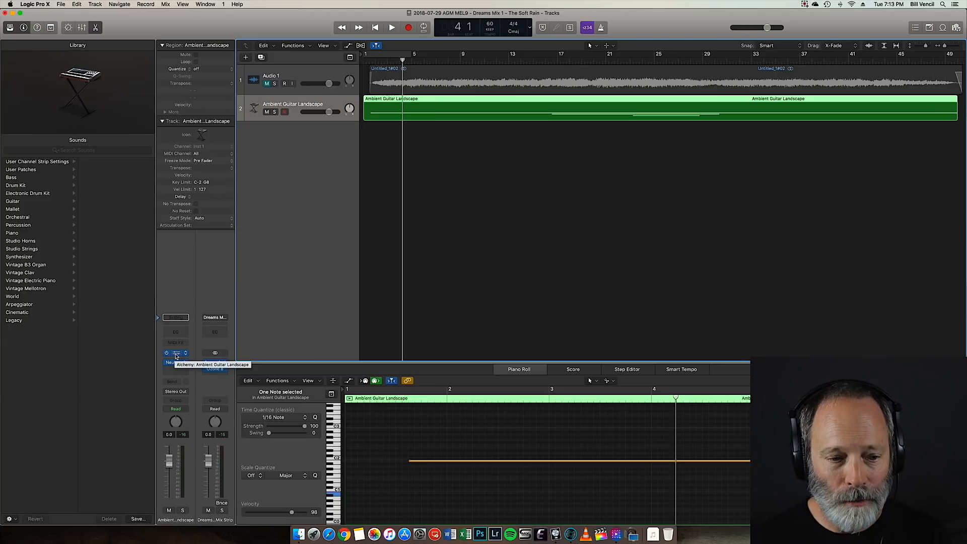
click(176, 353)
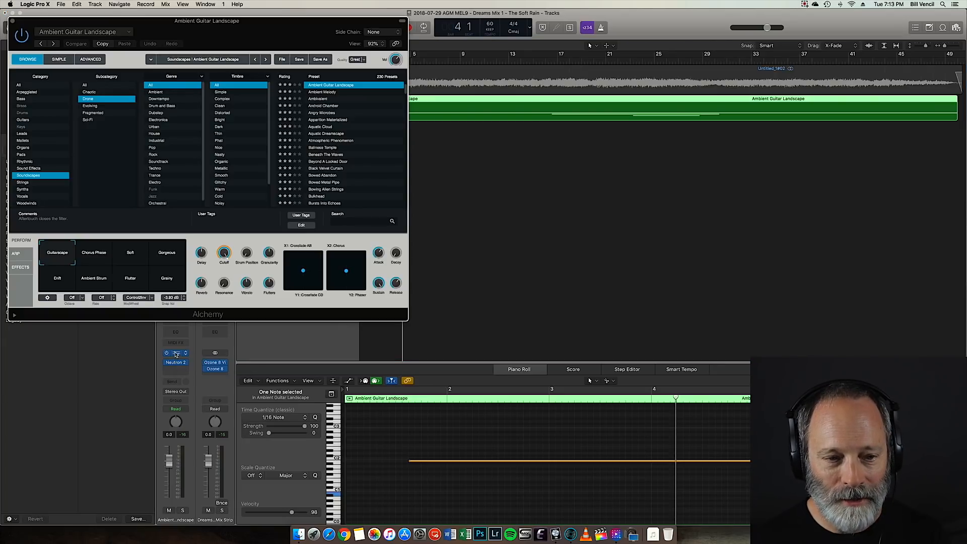
drag(64, 24, 351, 88)
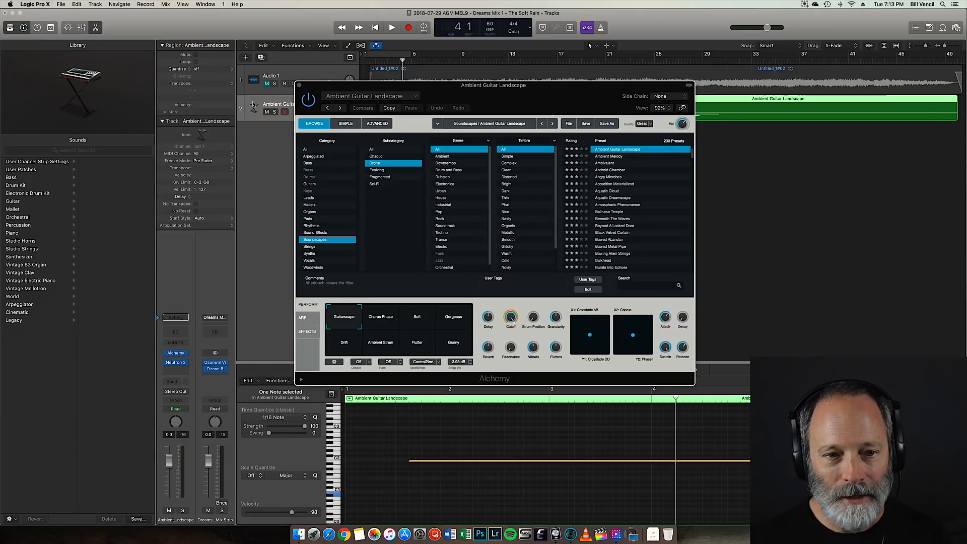
click(300, 86)
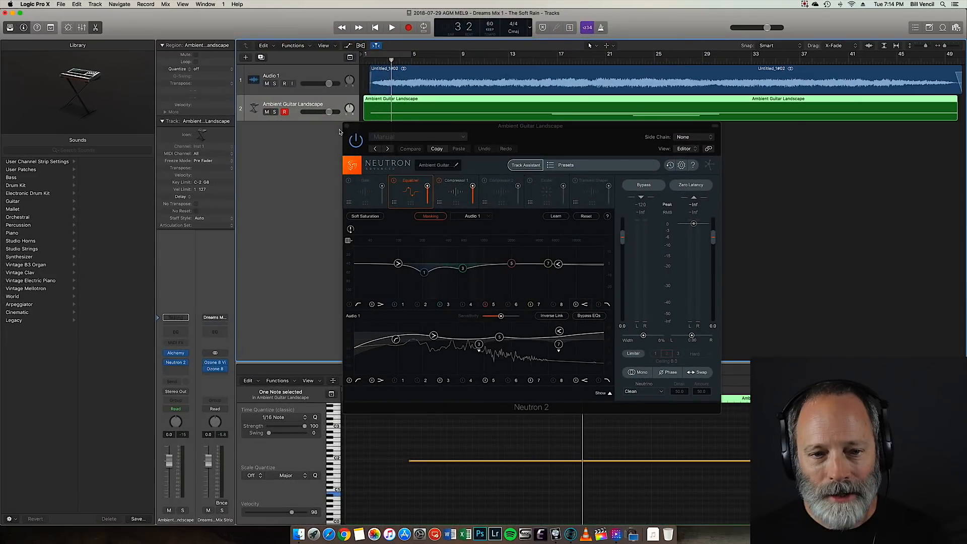
Close the Neutron window, open Ozone 8 Vintage Tape on the master channel to review its settings, and close it again
click(346, 126)
mouse_move(214, 367)
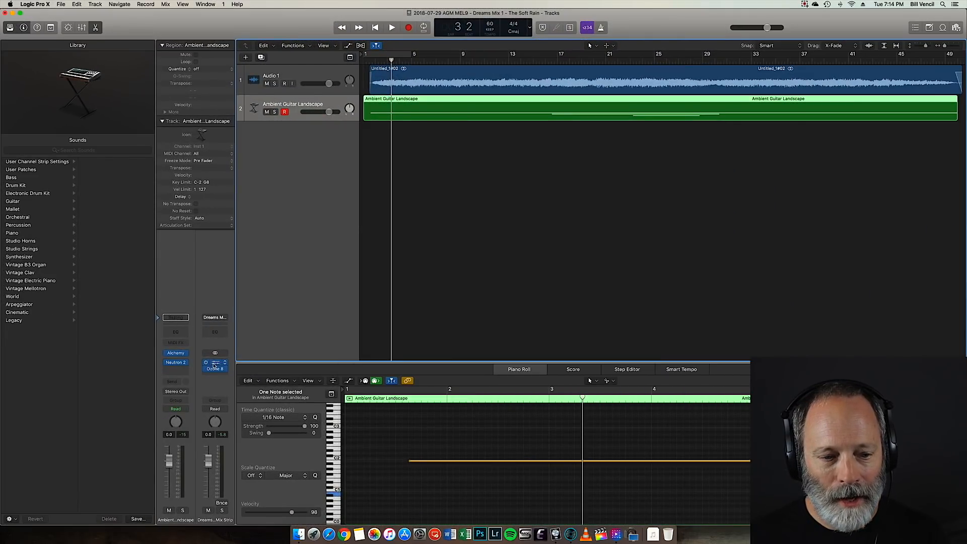
click(215, 367)
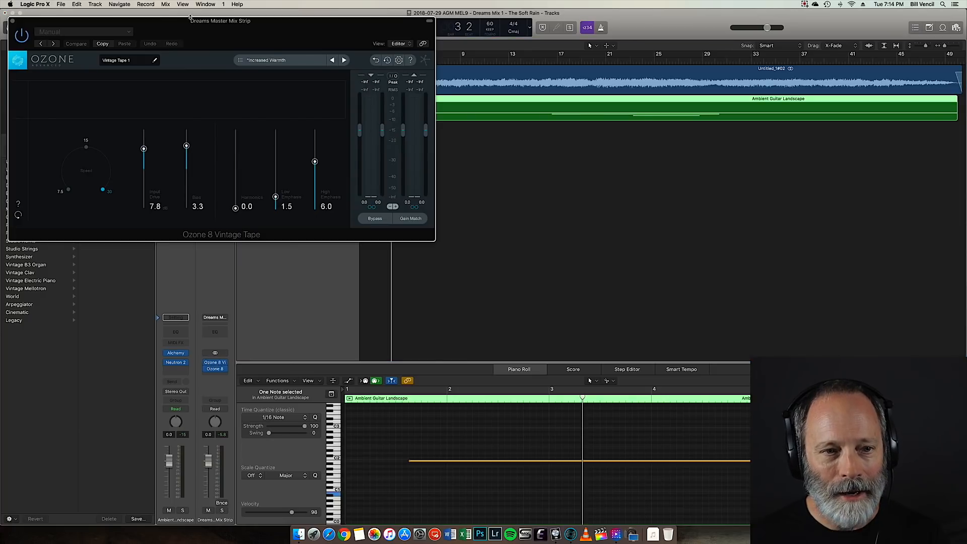
drag(170, 27, 473, 144)
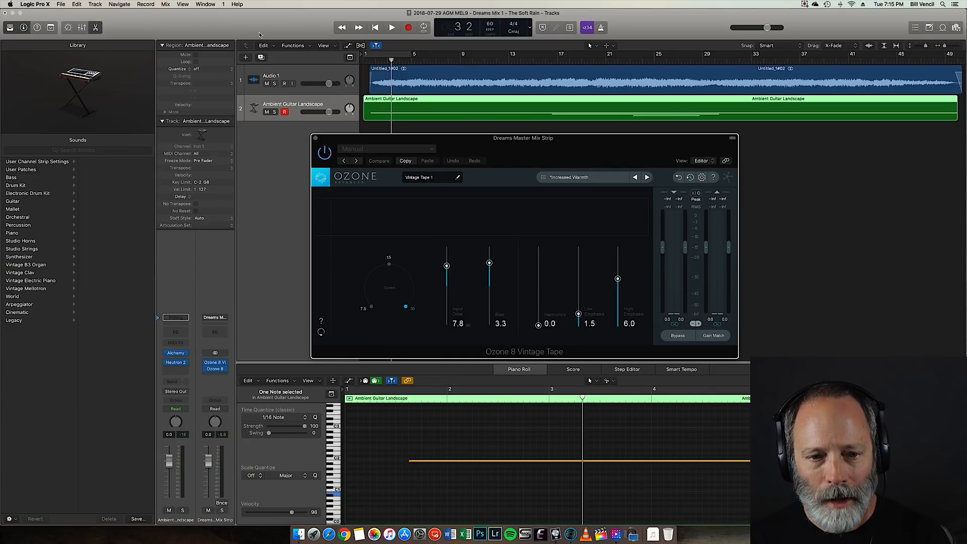
click(315, 138)
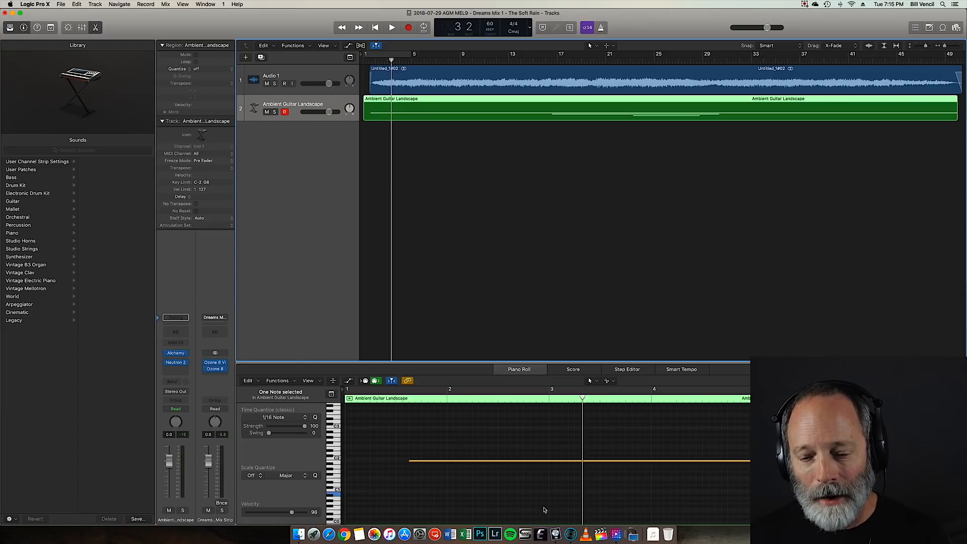
Switch to the iZotope Ozone 8 application, bypass all processing, and play the Dreams master from about 45 seconds in
click(572, 534)
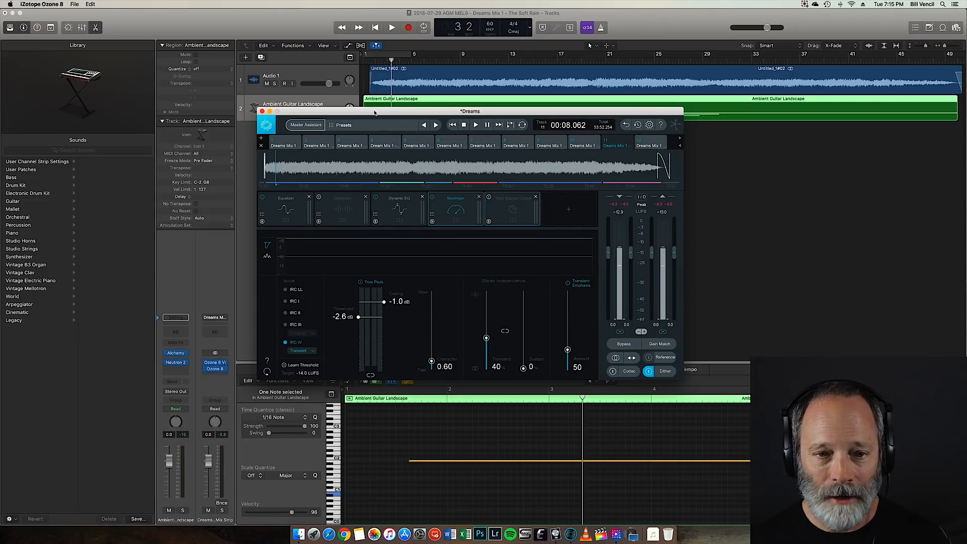
mouse_move(374, 111)
mouse_down()
mouse_move(399, 129)
mouse_move(362, 113)
mouse_up()
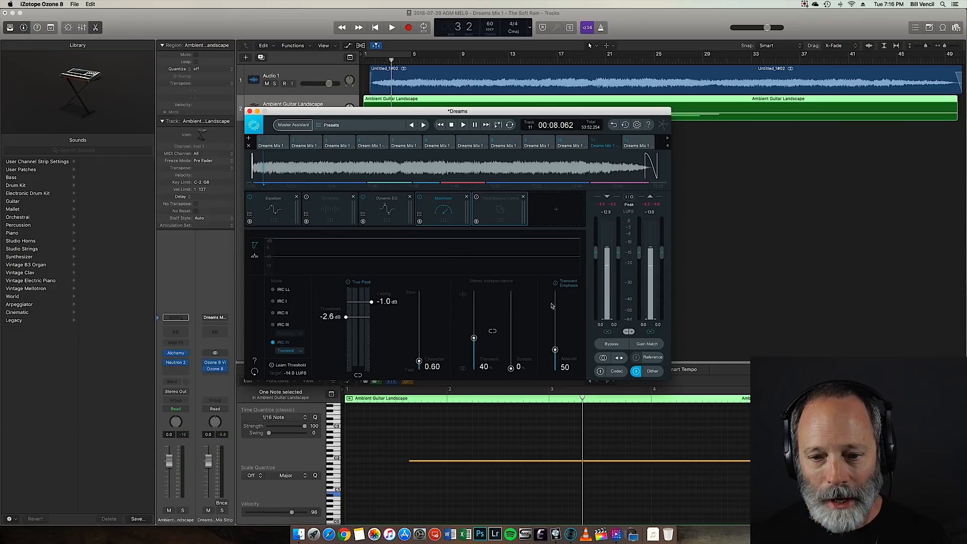
click(609, 343)
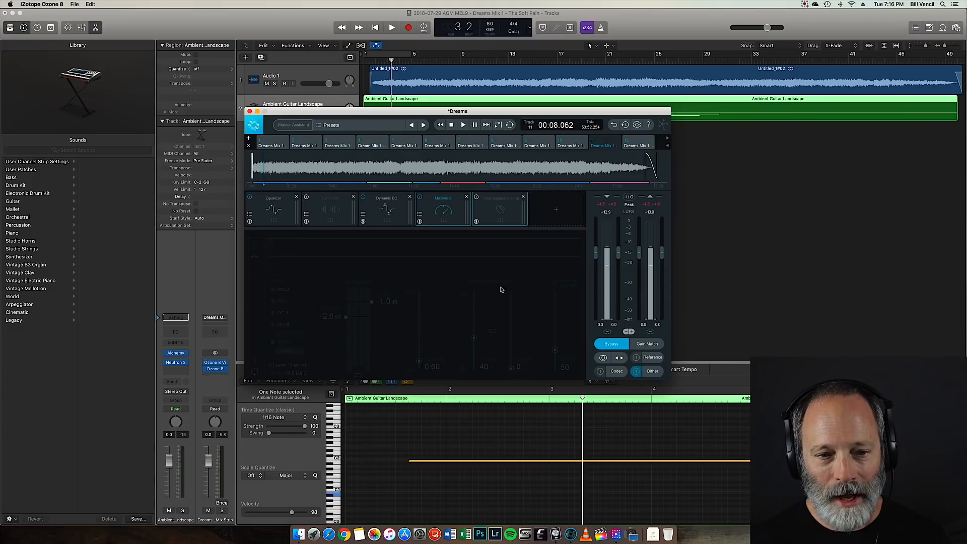
click(340, 167)
key(space)
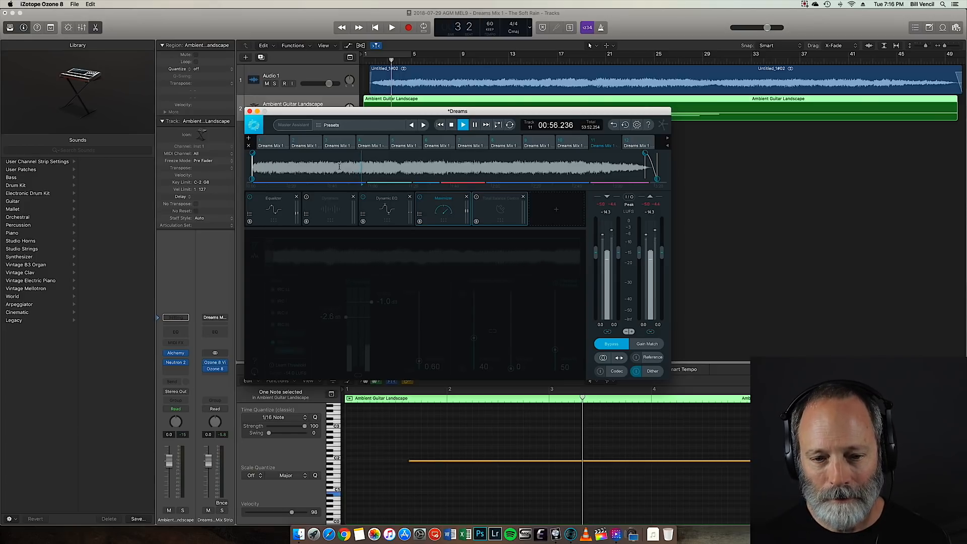
key(space)
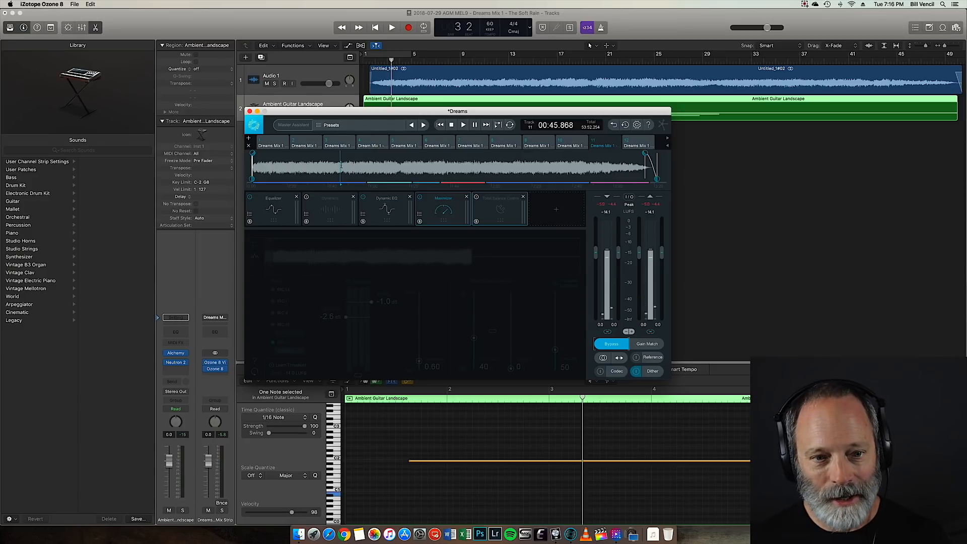
Show the Equalizer, end the global bypass, and play from about 35 seconds, comparing the sound with the module off and on
click(267, 213)
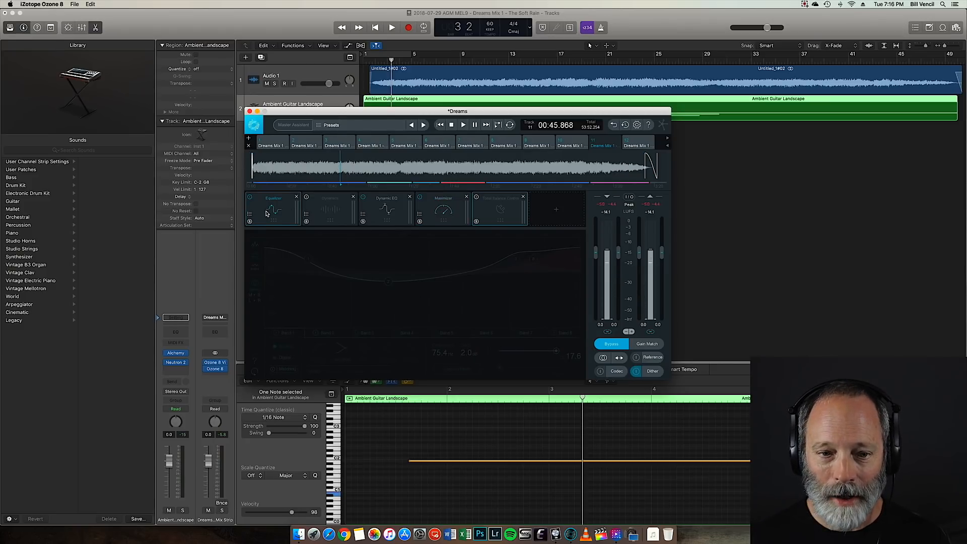
click(621, 346)
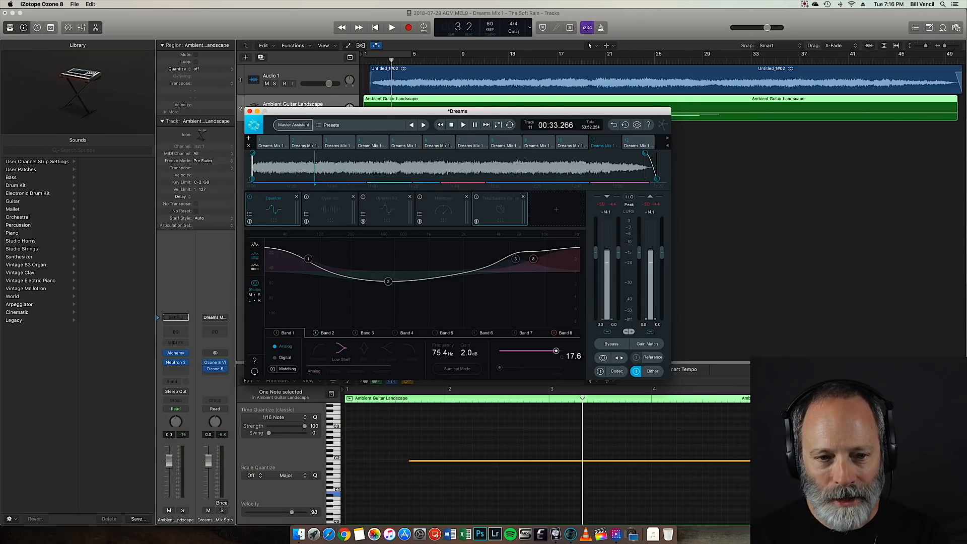
click(320, 156)
key(space)
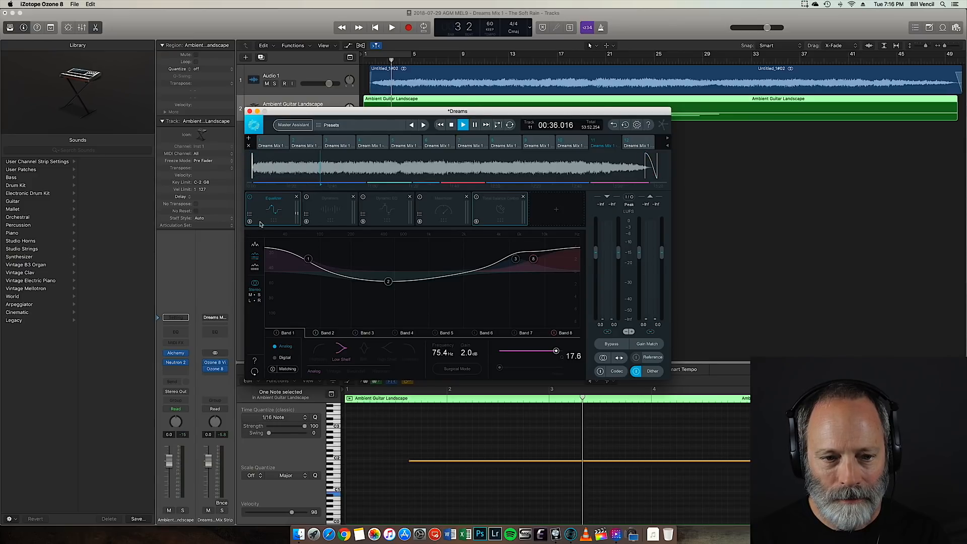
click(250, 198)
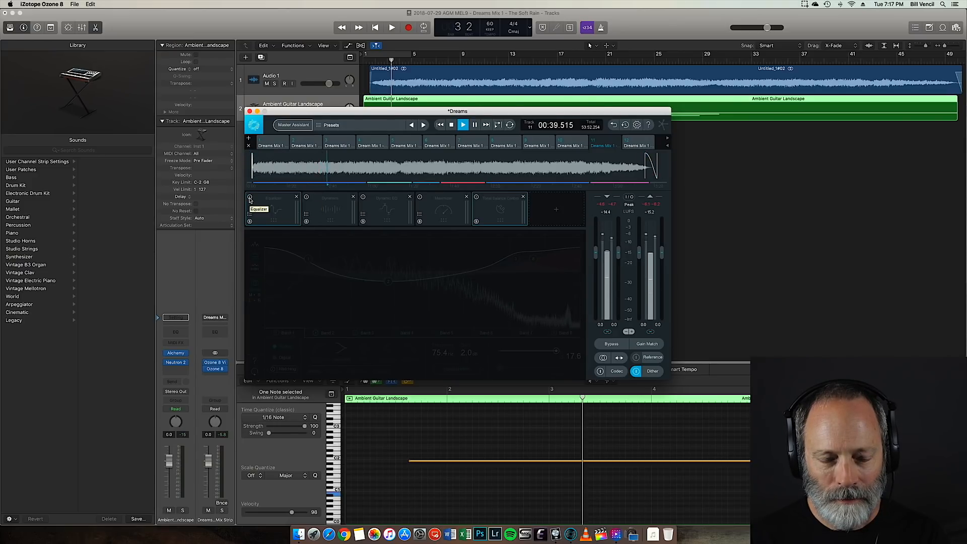
click(250, 198)
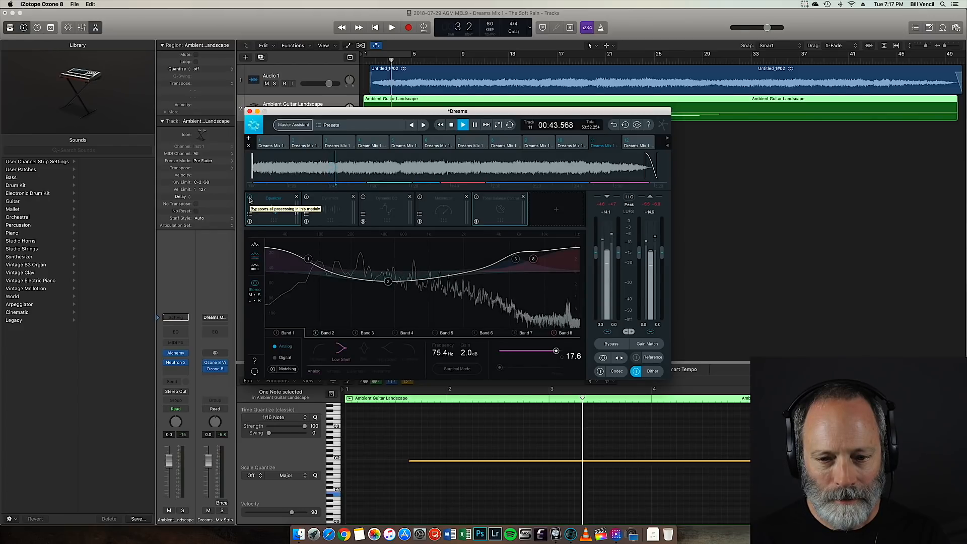
click(250, 198)
click(250, 198)
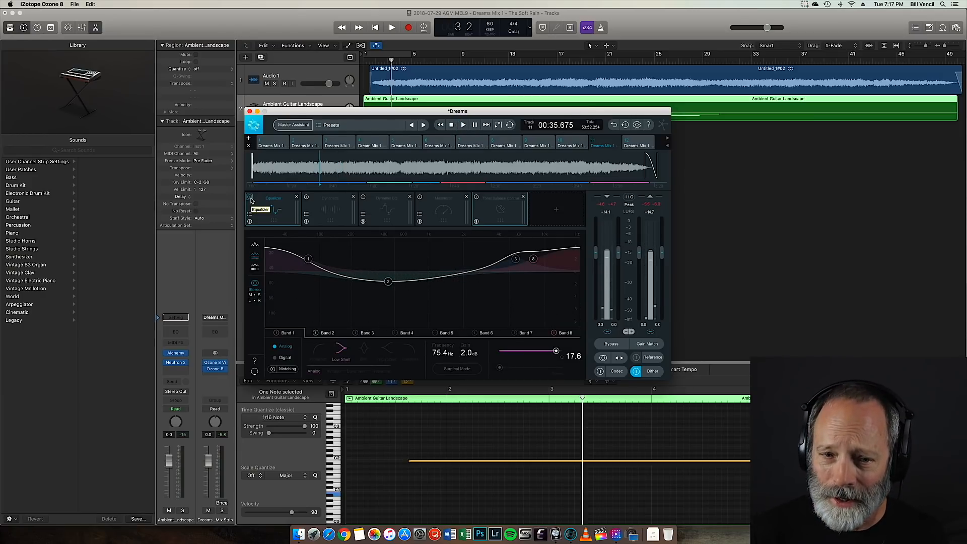
Play from about 1:20 and compare the track with the Equalizer module disabled and enabled
click(411, 166)
key(space)
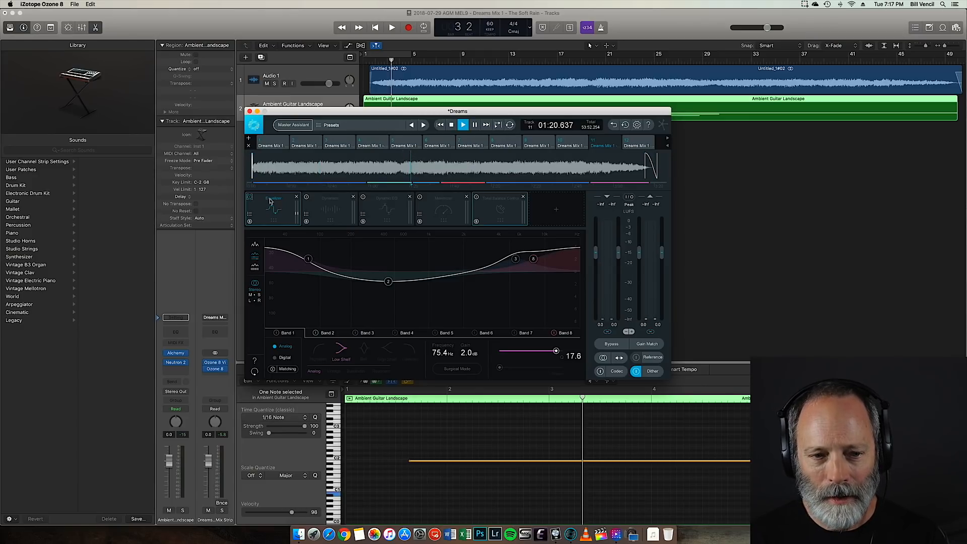
click(250, 198)
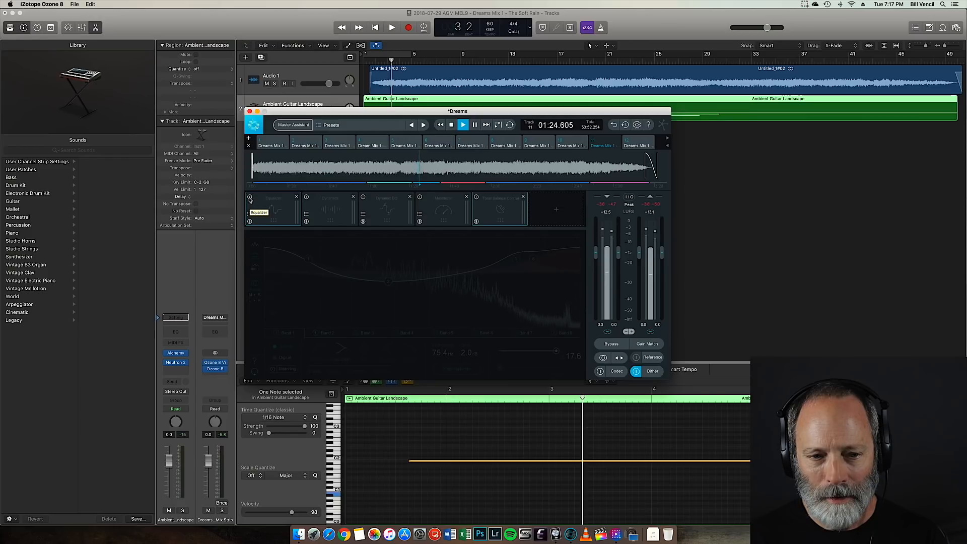
click(250, 199)
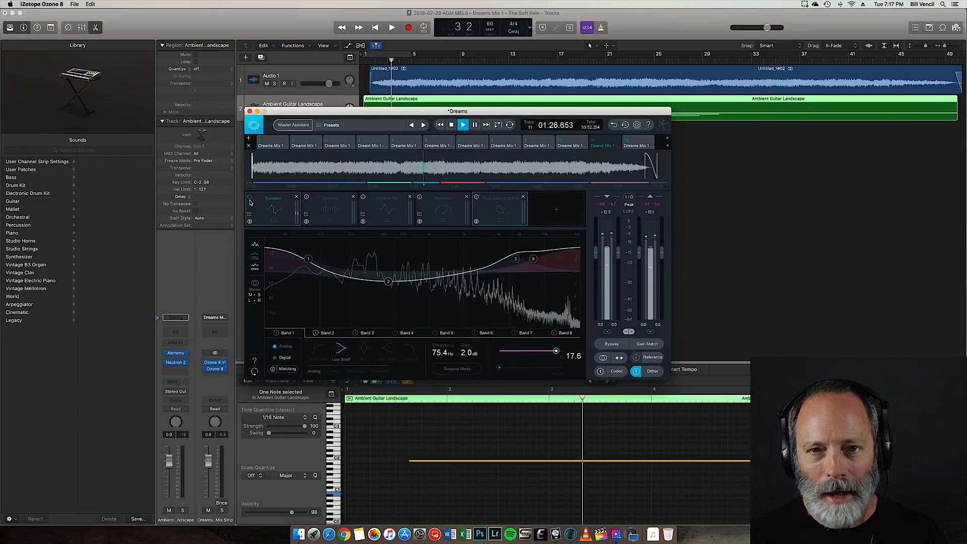
key(space)
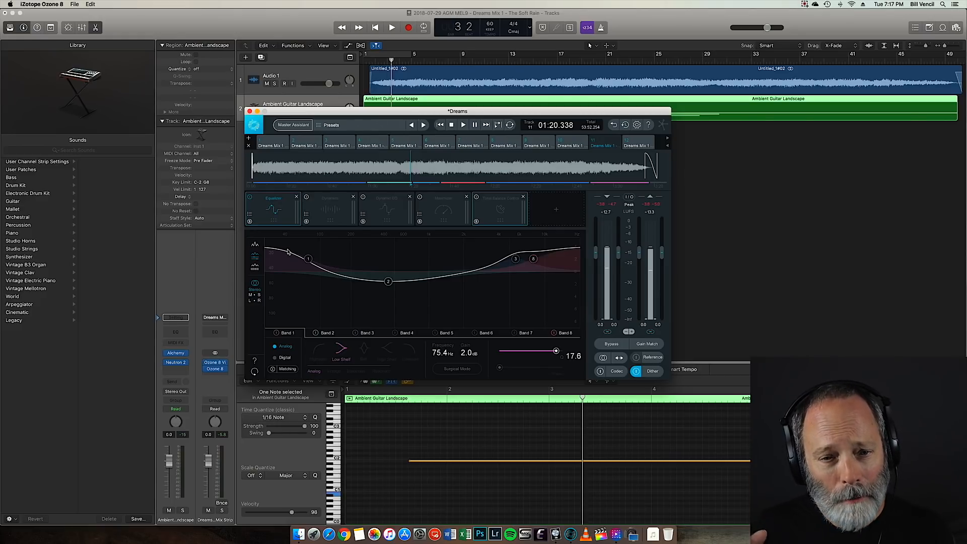
Enable the Dynamic EQ module, select its band 4, and play the track to watch how the band reacts
click(378, 212)
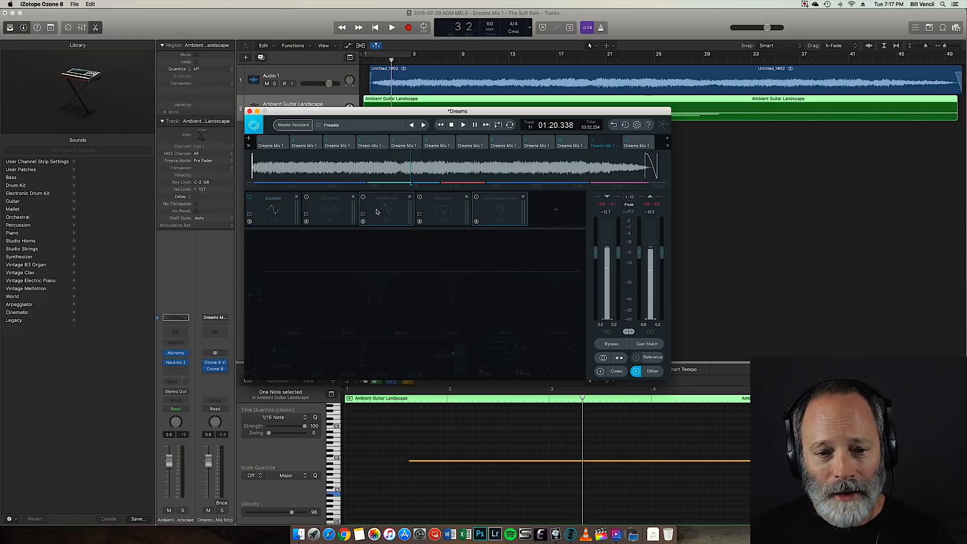
click(364, 197)
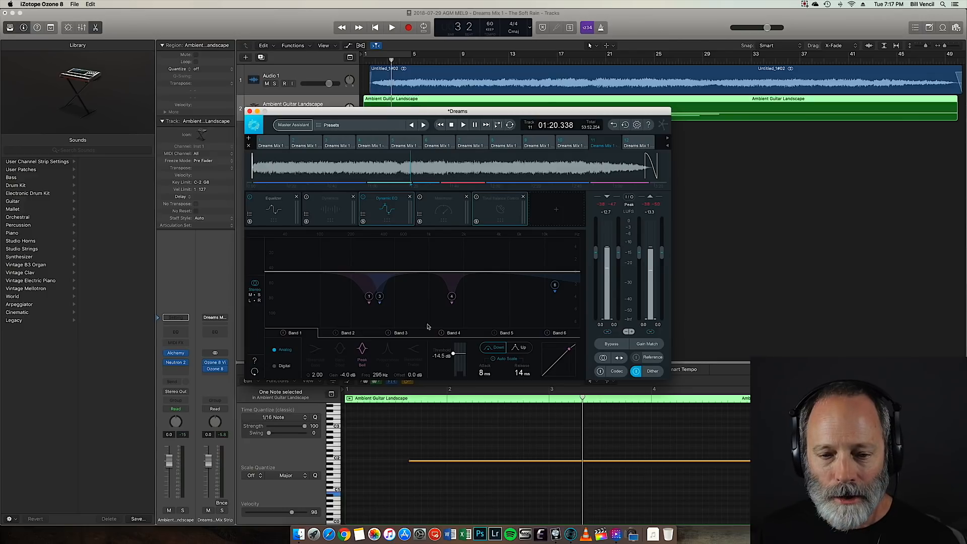
click(452, 298)
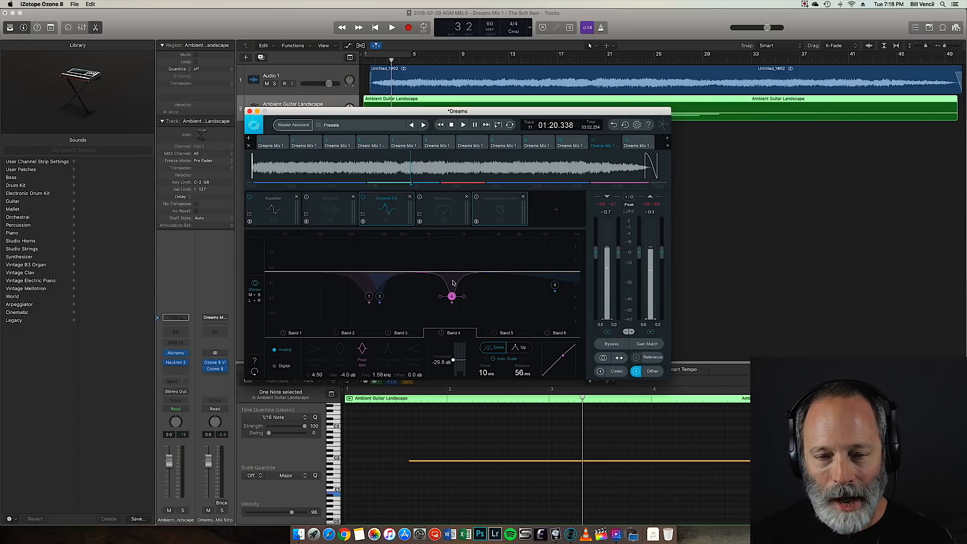
key(space)
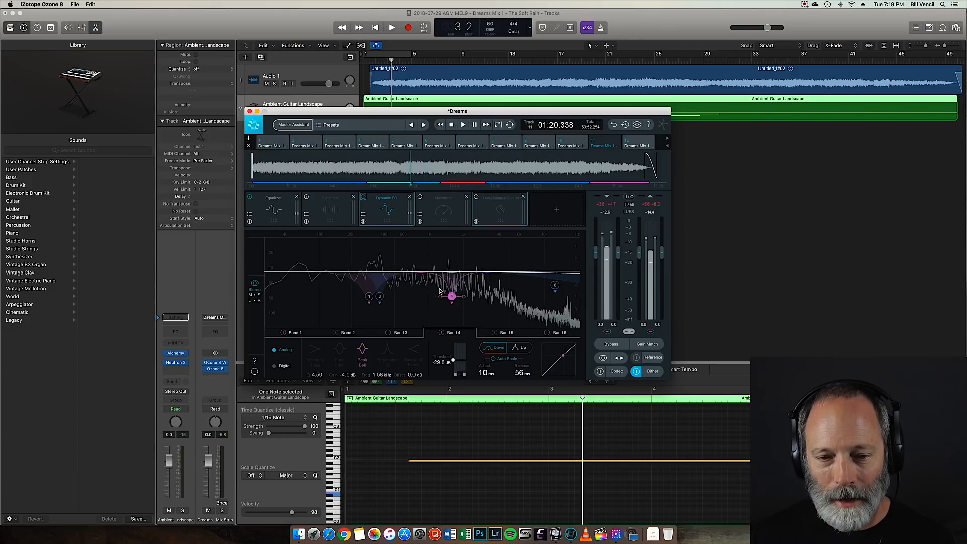
key(space)
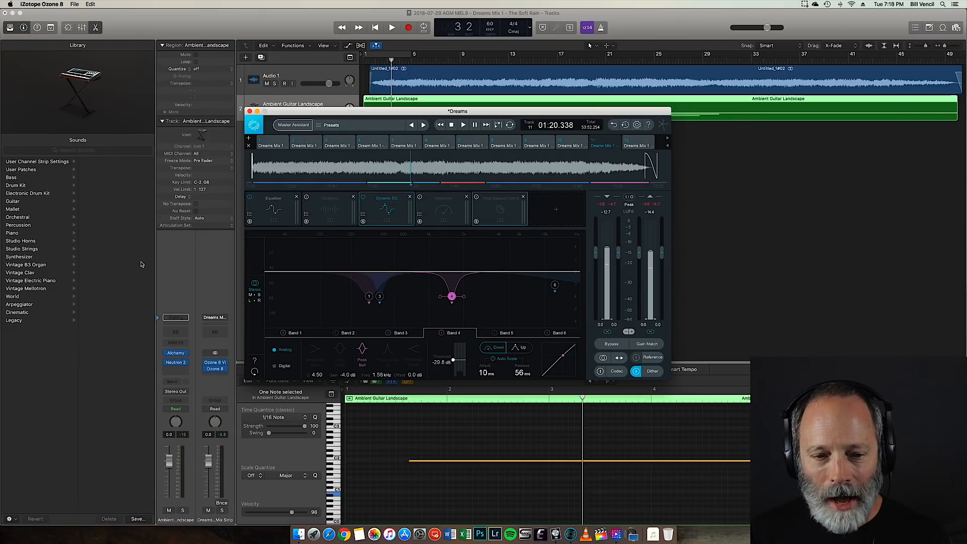
Inspect the settings of Dynamic EQ bands 1, 3 and 4 in turn
click(369, 297)
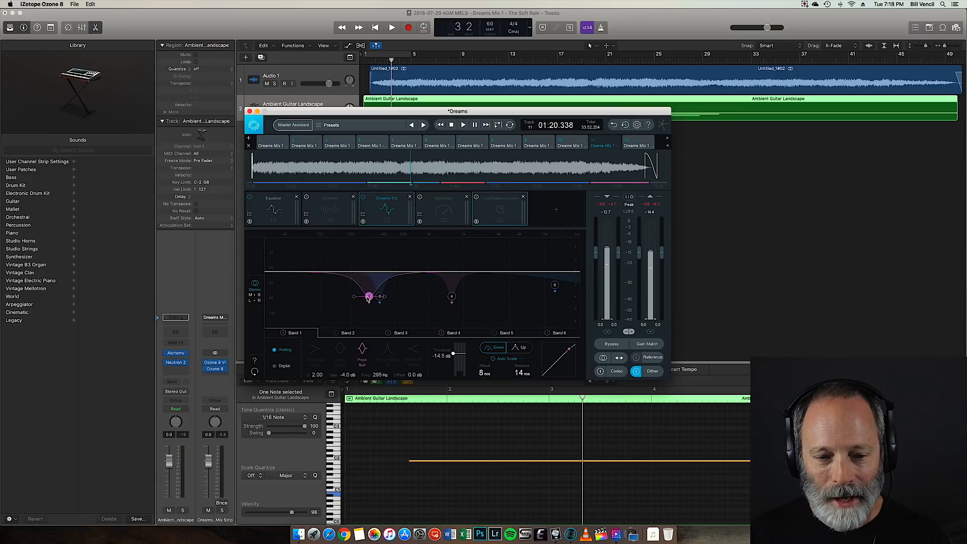
click(380, 297)
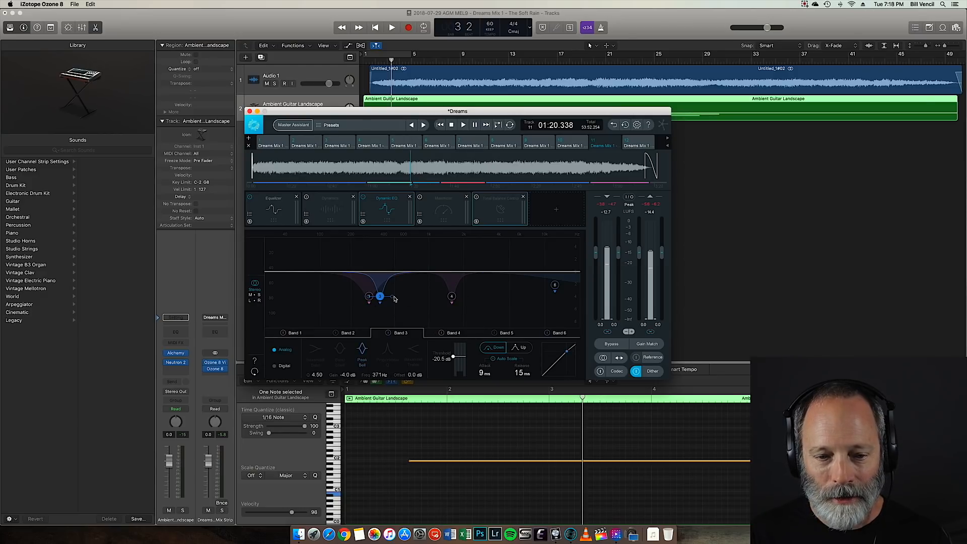
click(452, 297)
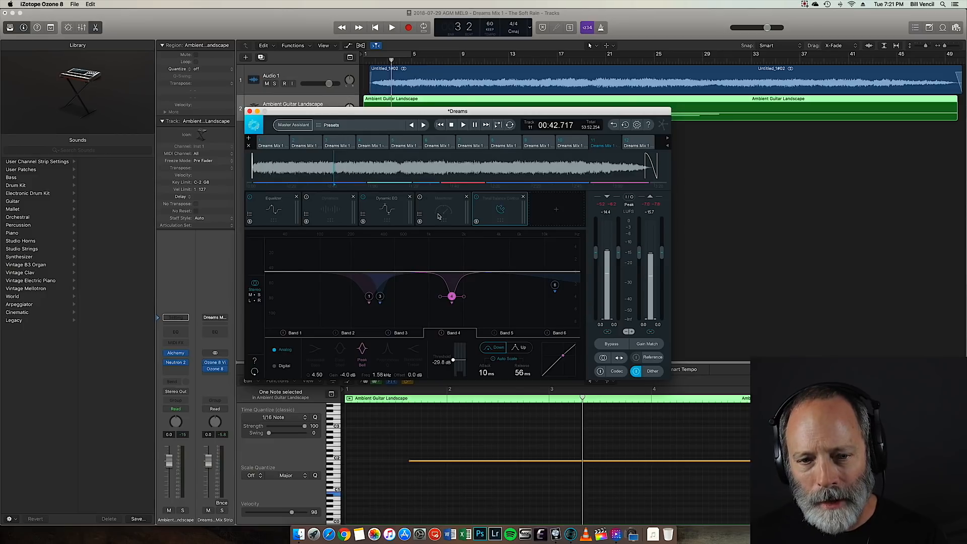
Enable the Maximizer module and play the track to check its output loudness
click(454, 209)
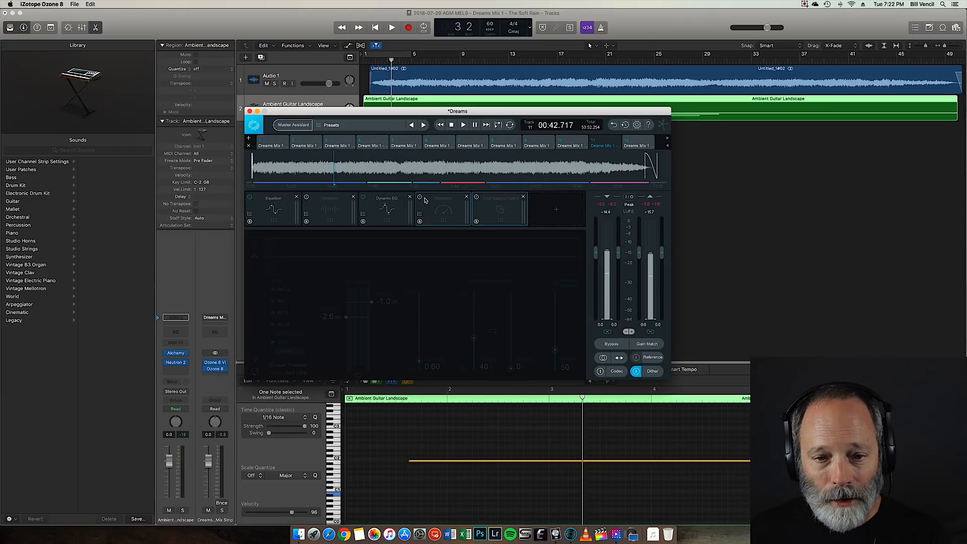
click(424, 202)
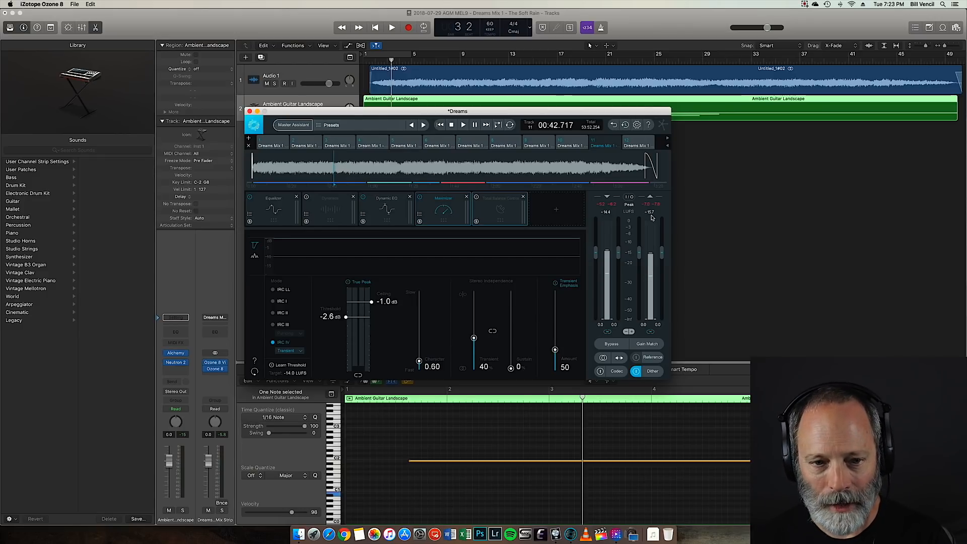
key(space)
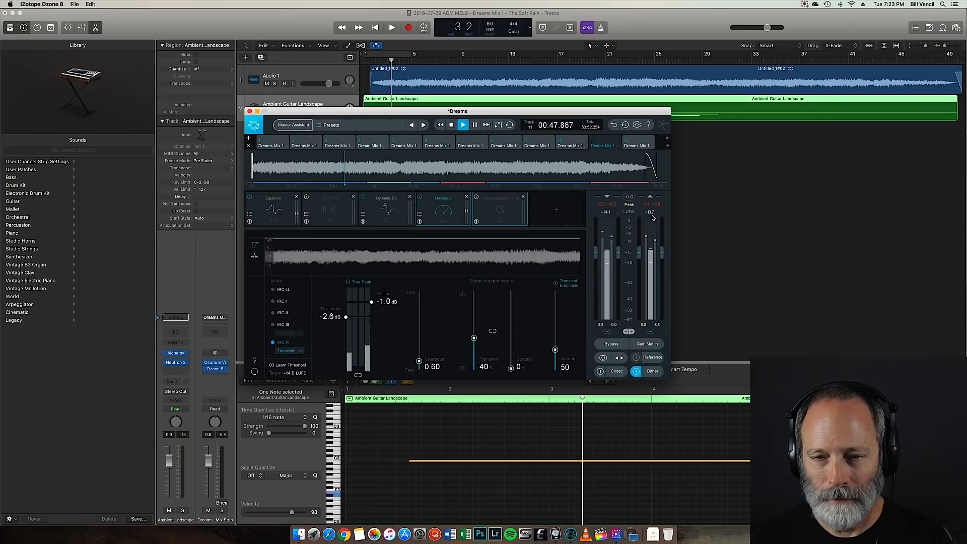
key(space)
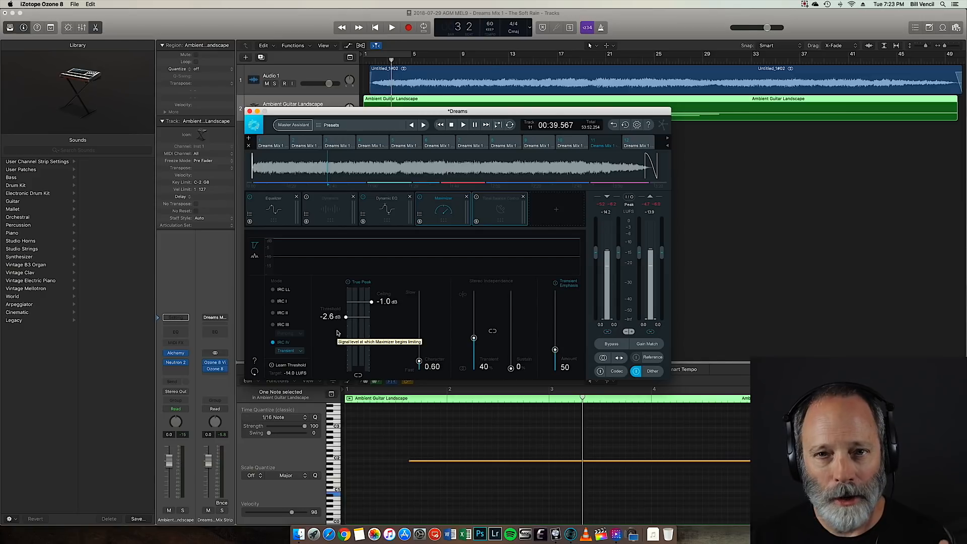
Lower the Maximizer threshold to -9.9 dB while the track plays, and stop playback
key(space)
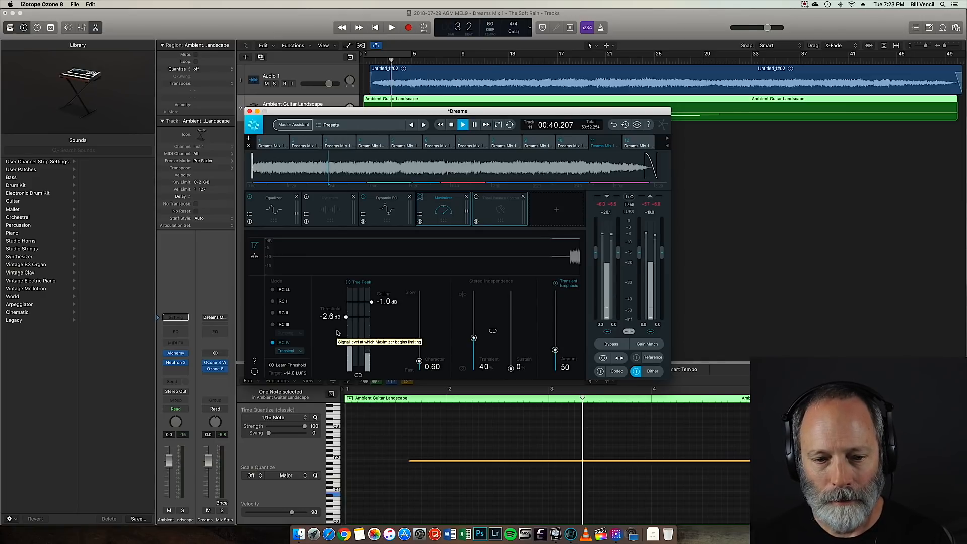
click(346, 318)
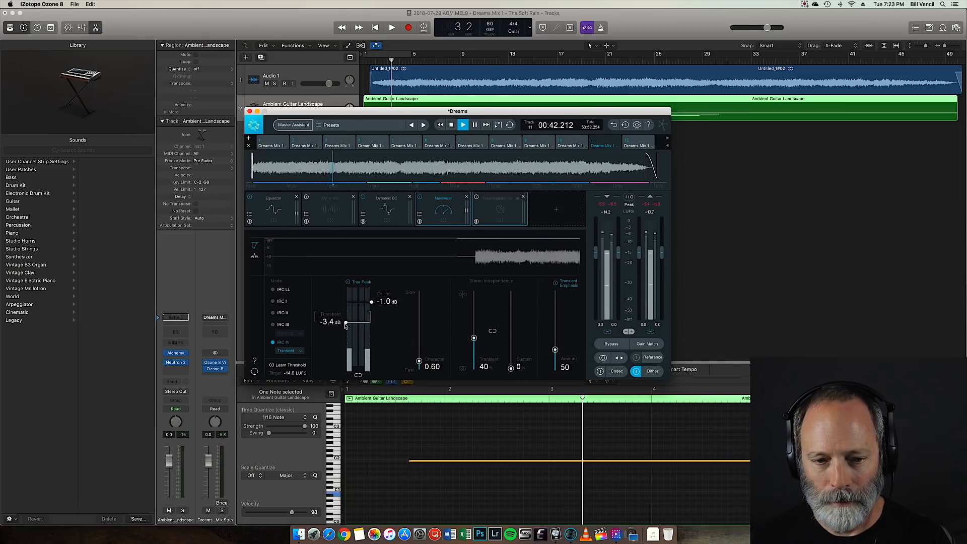
drag(345, 330, 346, 352)
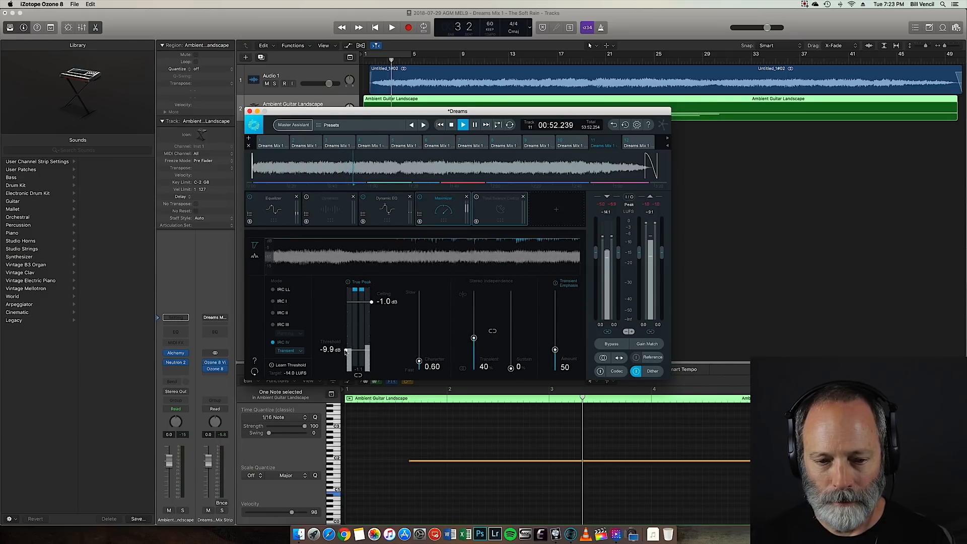
key(space)
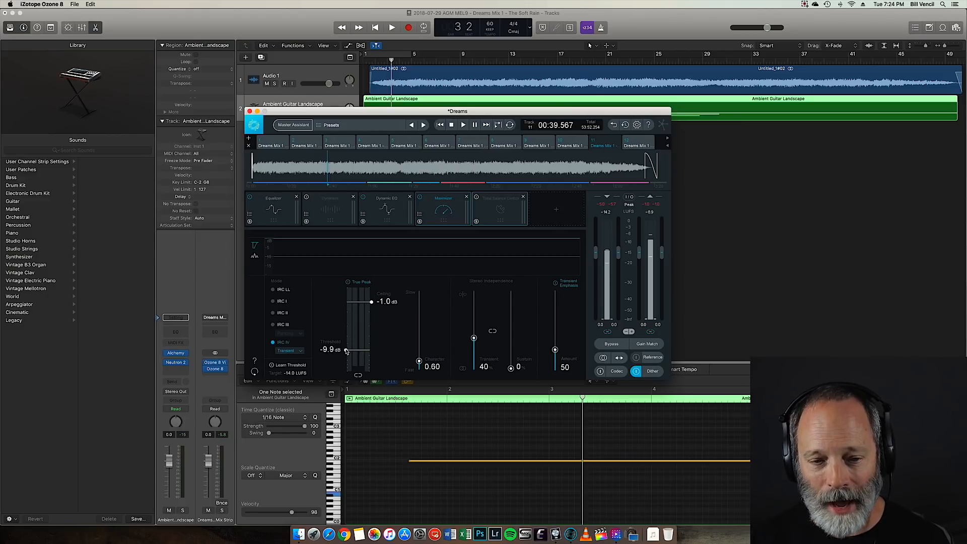
Raise the Maximizer threshold to -2.9 dB, play track 11 to check its output loudness, and stop playback
drag(346, 350, 346, 323)
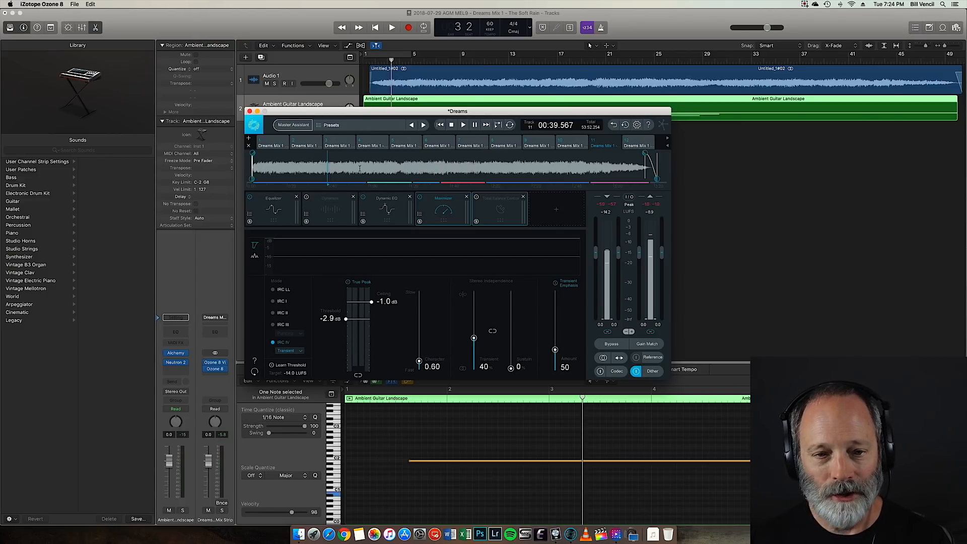
key(space)
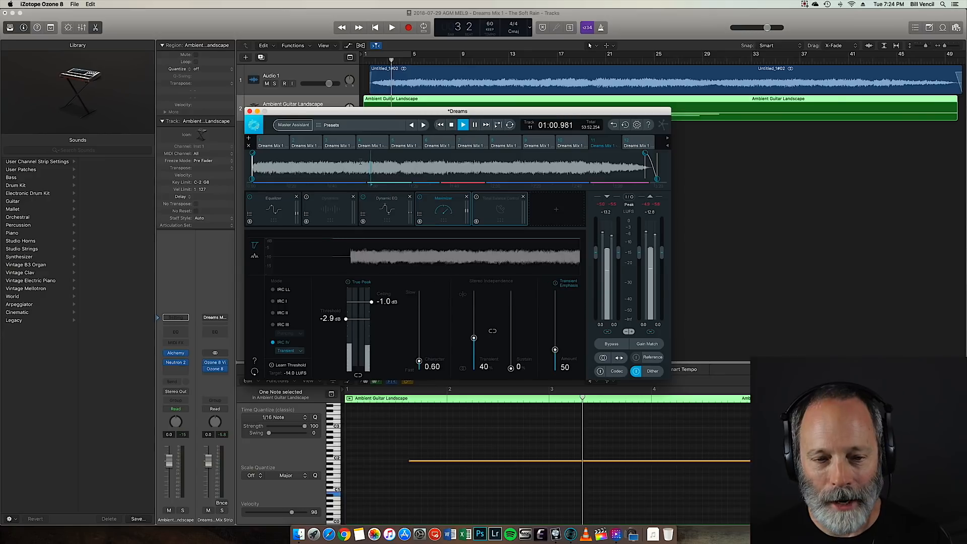
key(space)
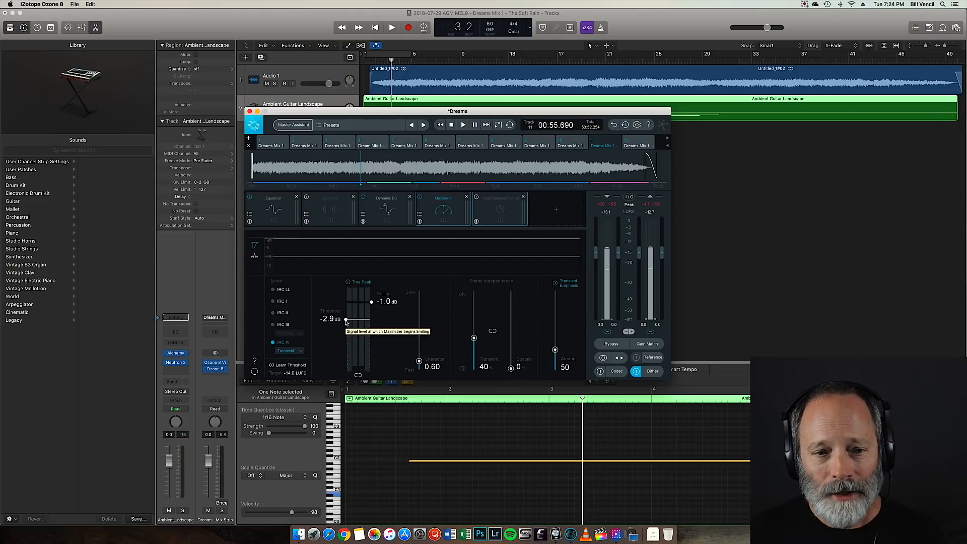
Inspect the Maximizer settings of the album's other tracks, from track 1 to track 4, and close the Tonal Balance Control window
click(273, 146)
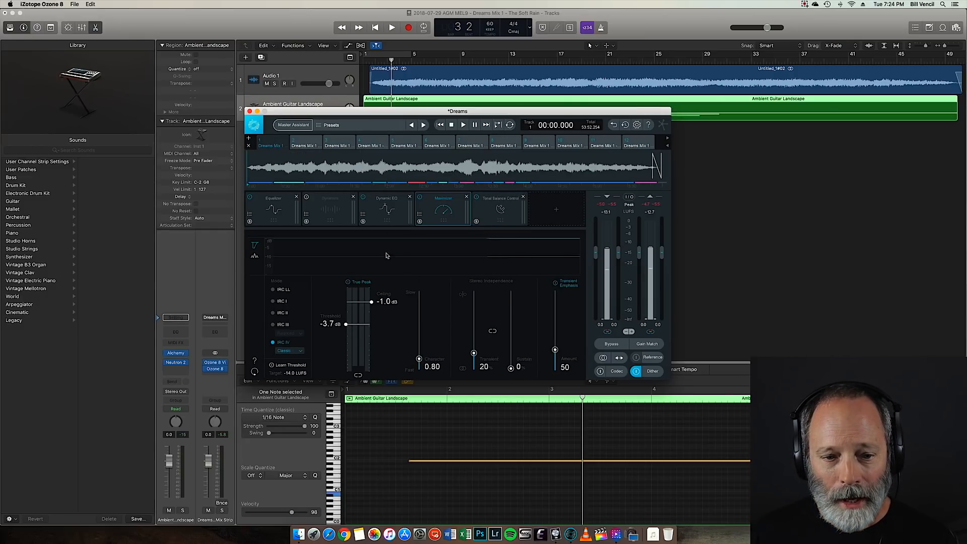
click(303, 143)
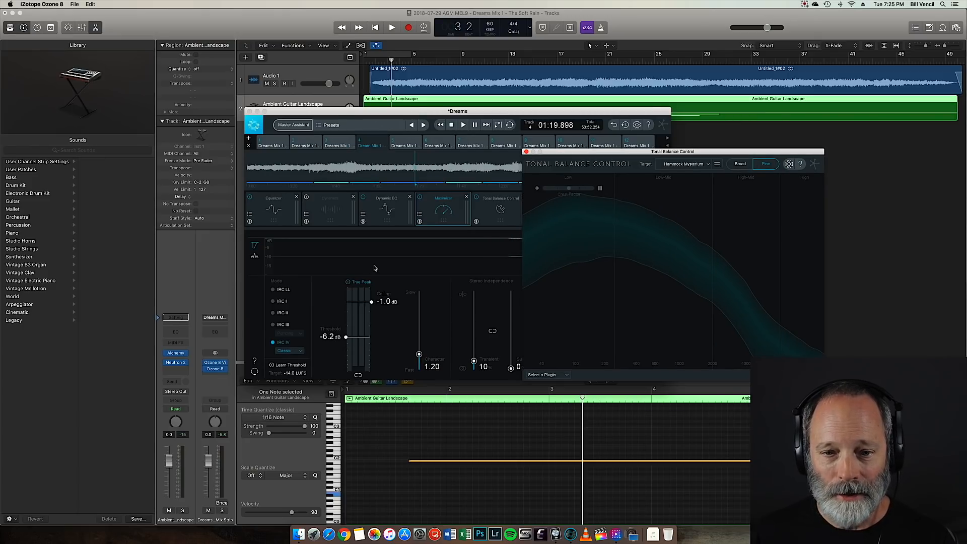
click(526, 152)
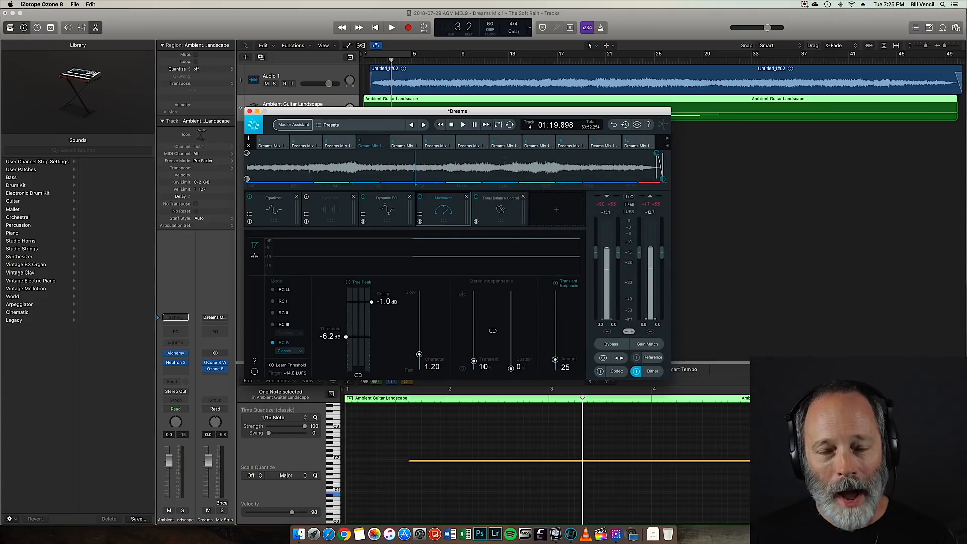